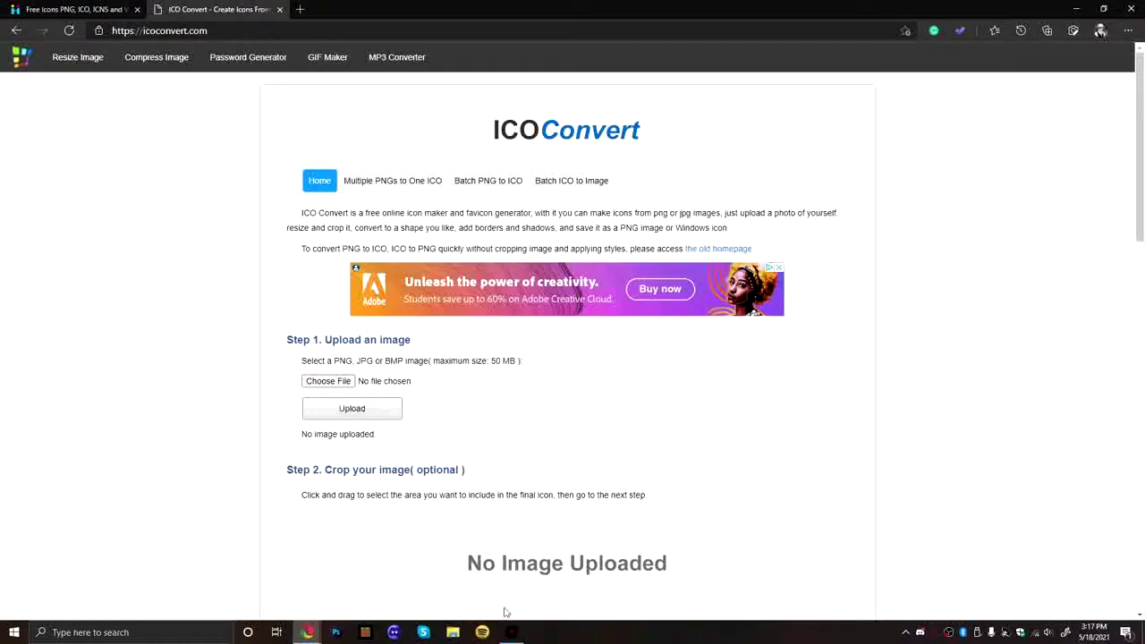
# Look through the app icons in the Start menu's tile folders, including Game Platforms/Accessories and Recording.
pyautogui.moveTo(514, 636)
pyautogui.click(13, 633)
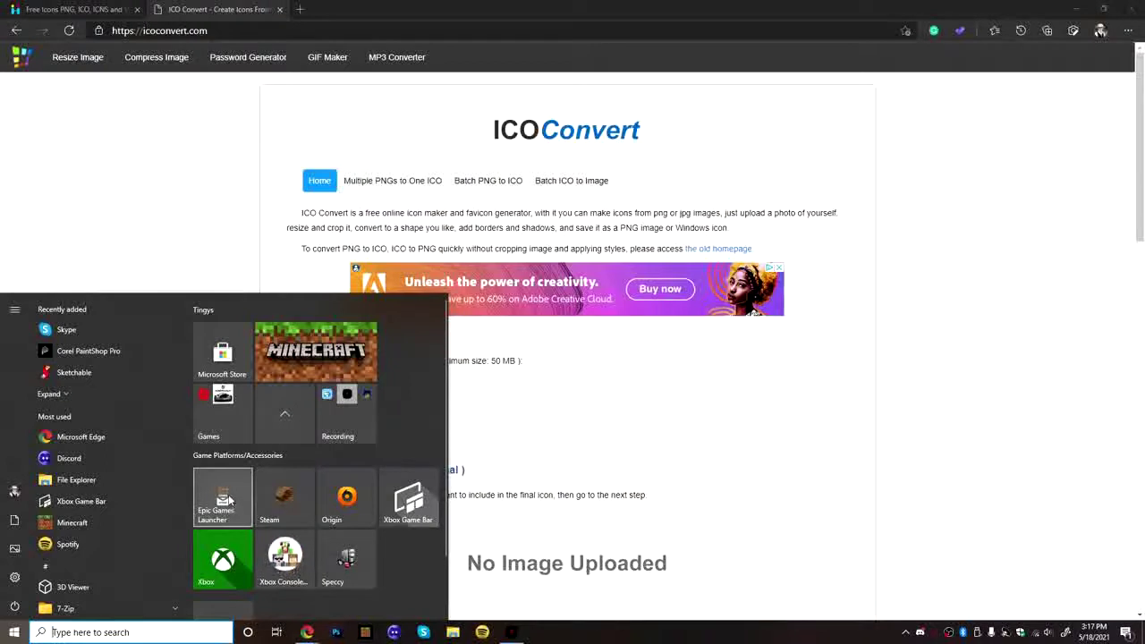
pyautogui.click(366, 428)
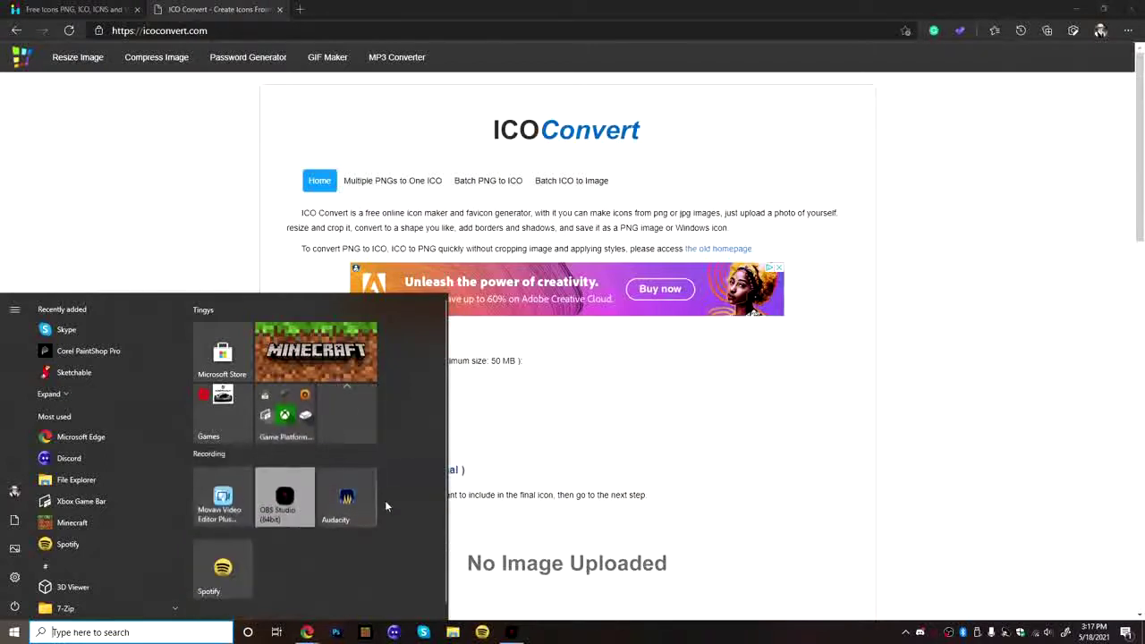
pyautogui.click(208, 413)
pyautogui.click(227, 413)
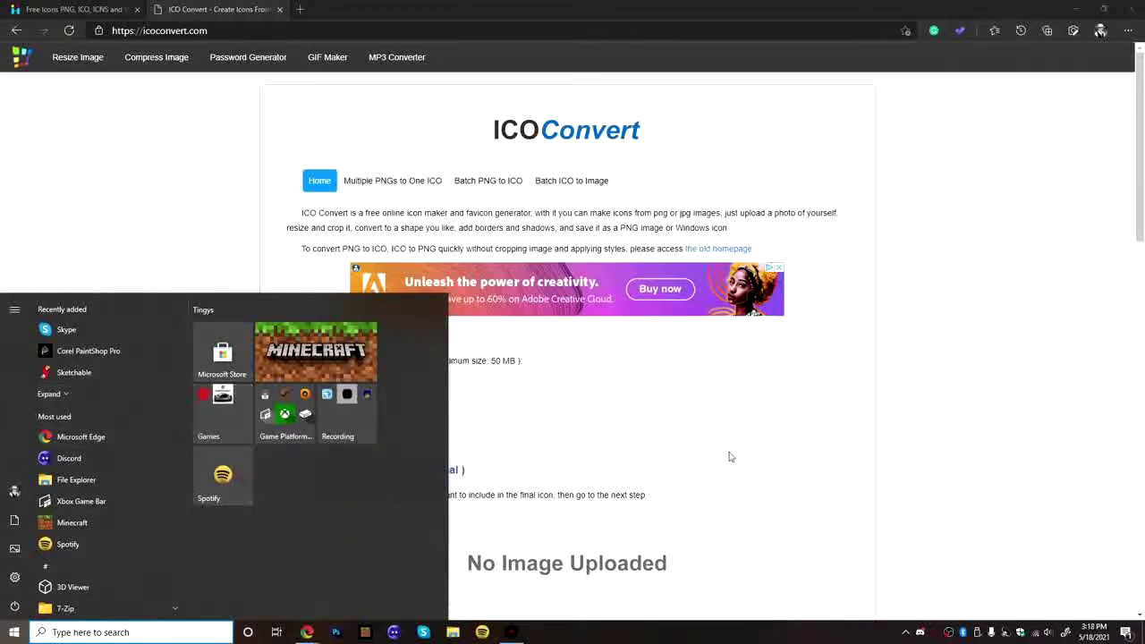
pyautogui.click(750, 417)
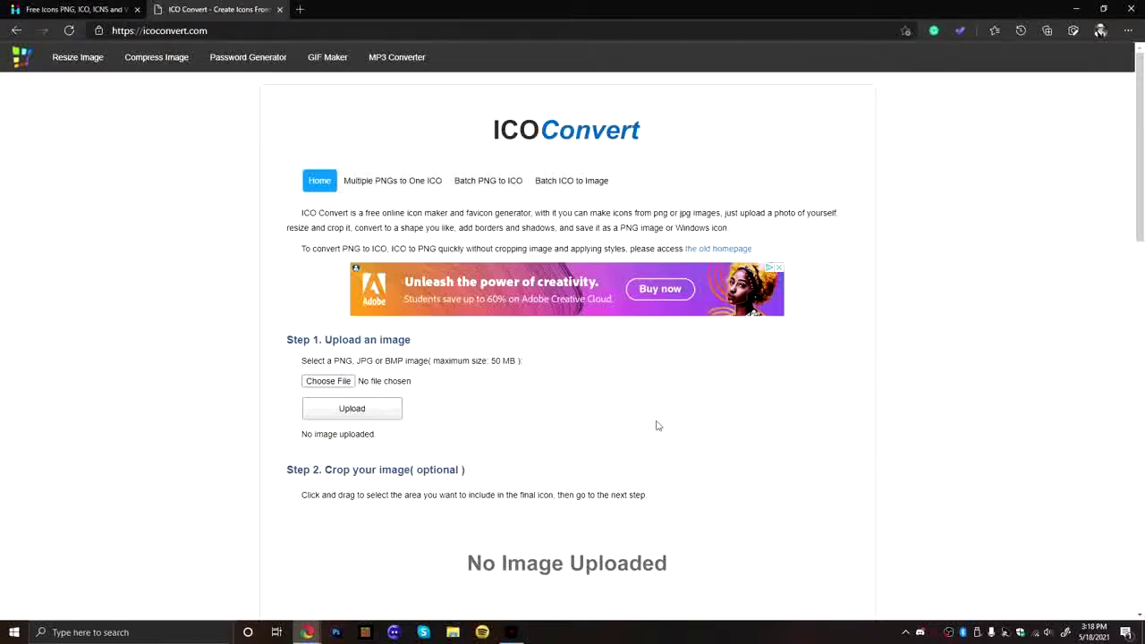
# Search Google Images for "skype ico" in a new browser tab, and close that tab after returning to icon-icons.com.
pyautogui.hotkey('ctrl', 'Tab')
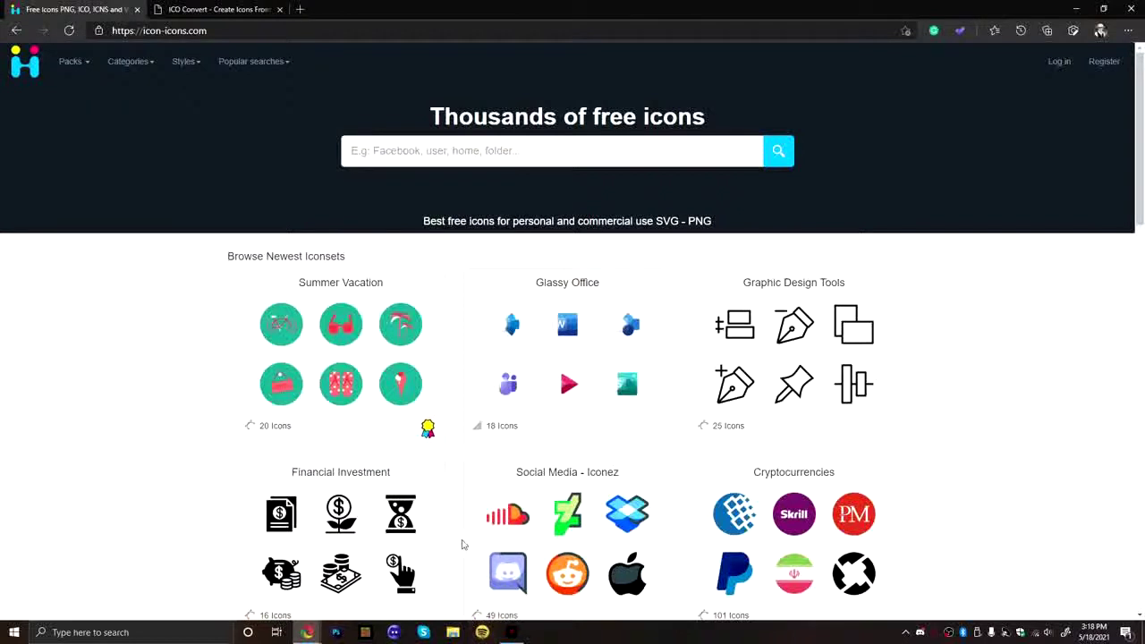
pyautogui.click(300, 9)
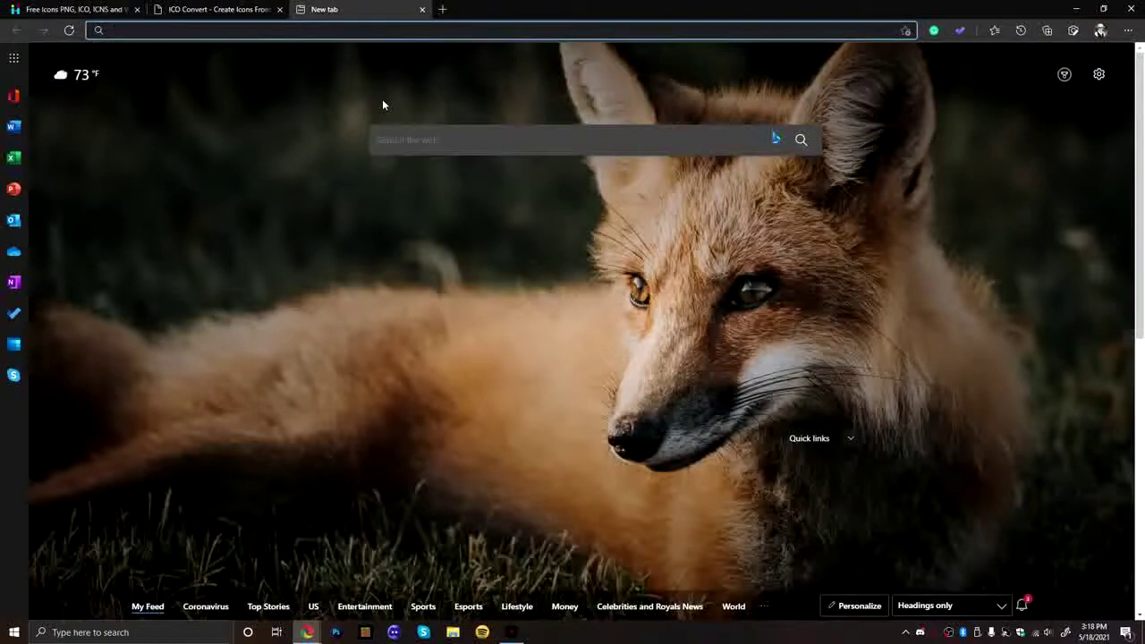
pyautogui.write('skype ico')
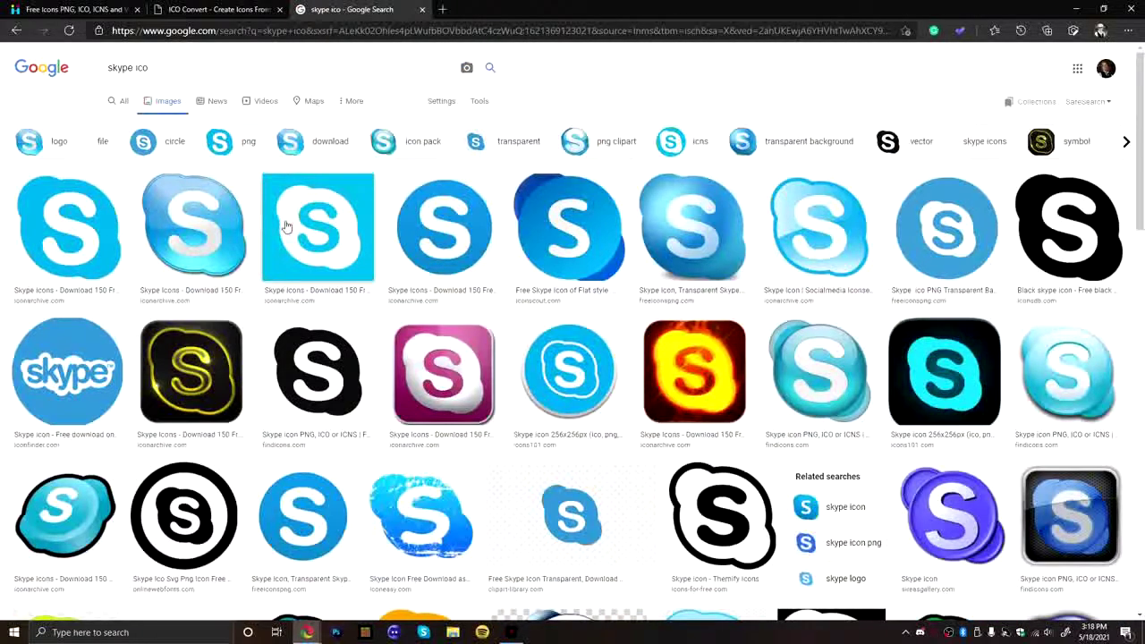
pyautogui.click(47, 11)
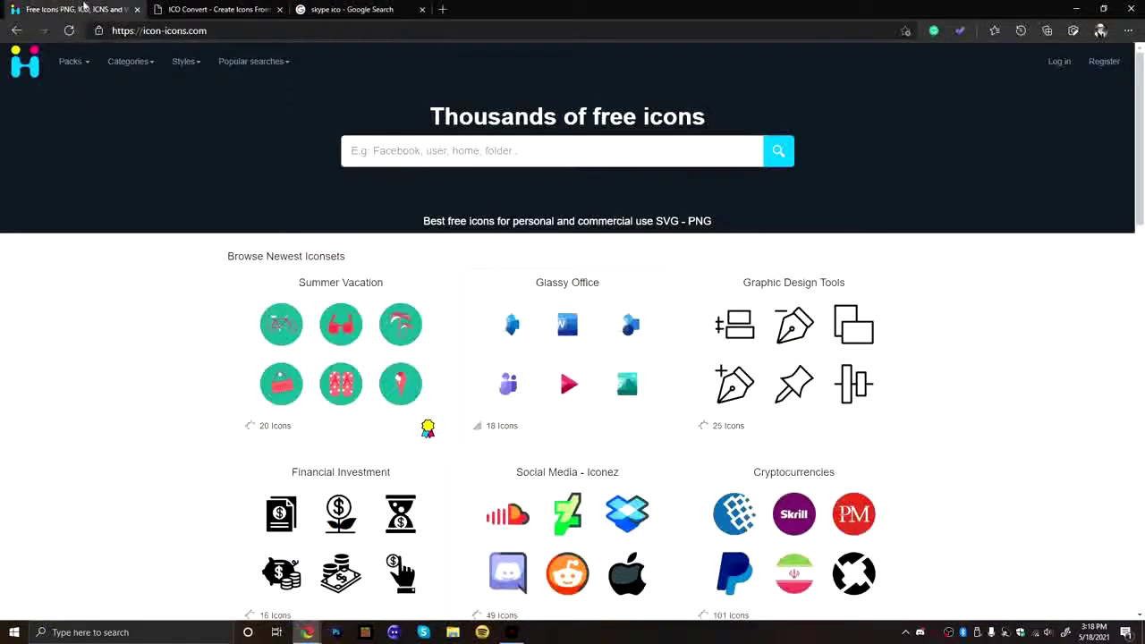
pyautogui.click(421, 9)
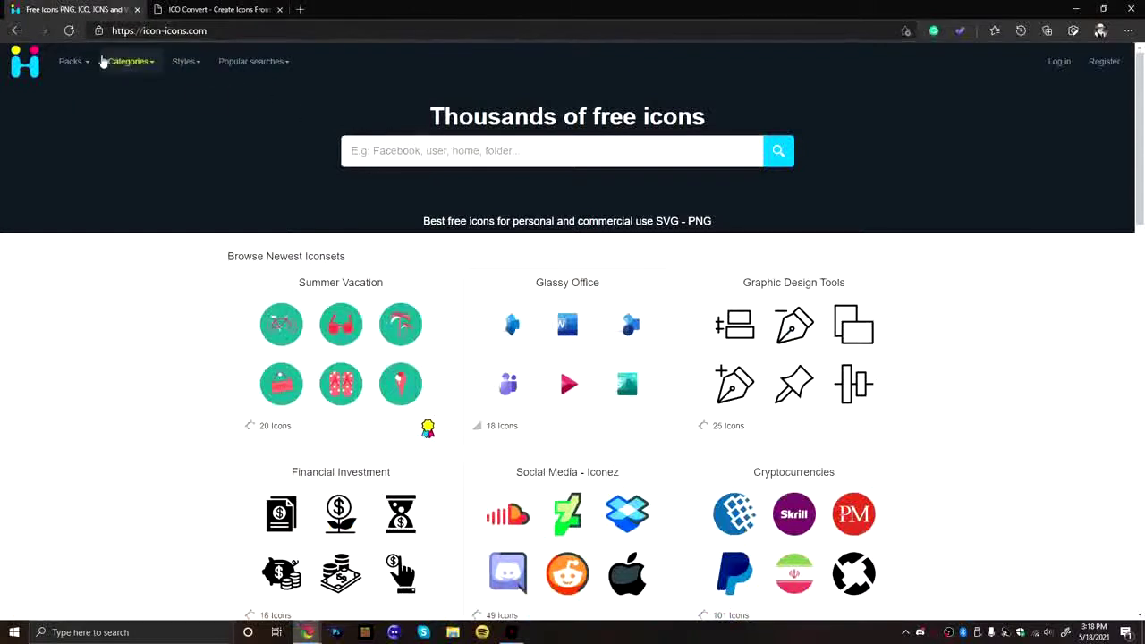
# Search icon-icons.com for "Skype" and browse the icons and their download formats.
pyautogui.click(68, 29)
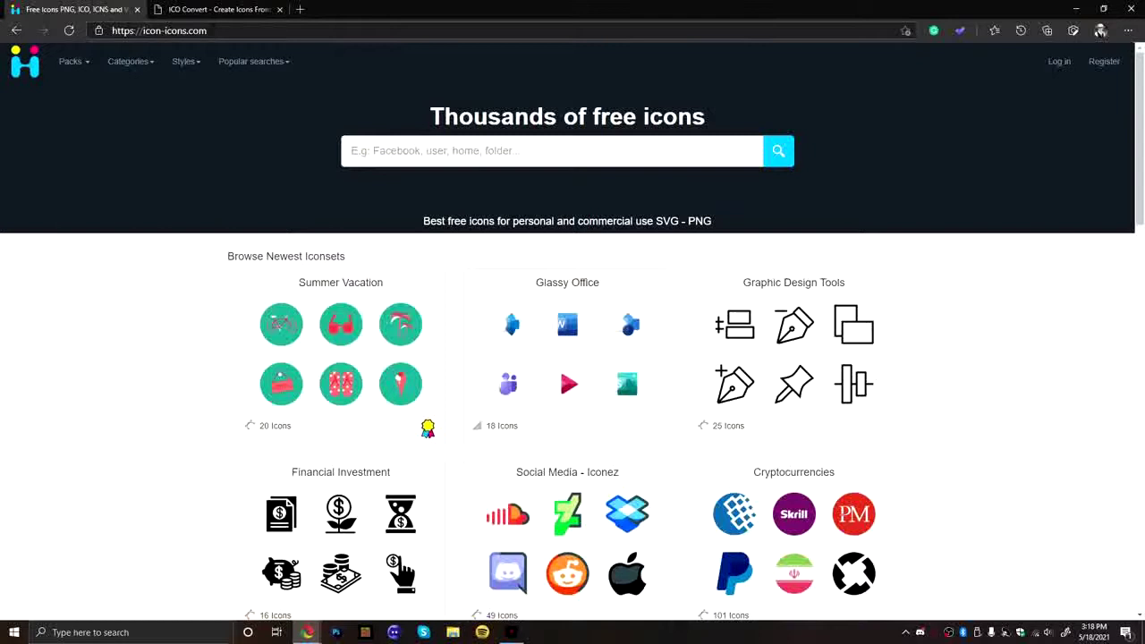
pyautogui.click(173, 31)
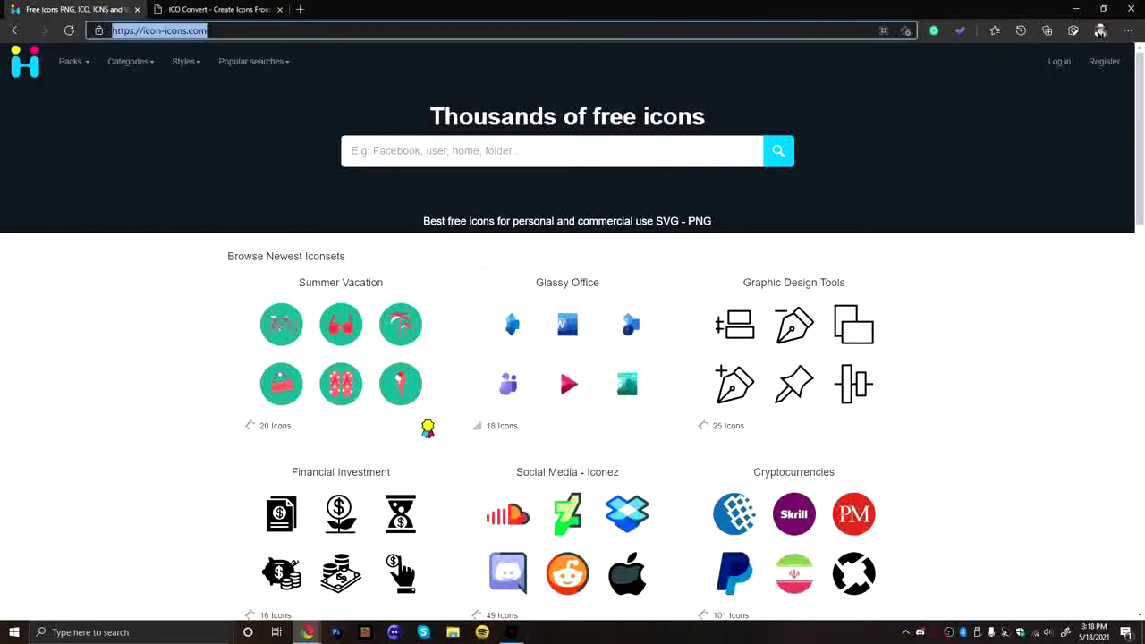
pyautogui.click(197, 126)
pyautogui.click(496, 152)
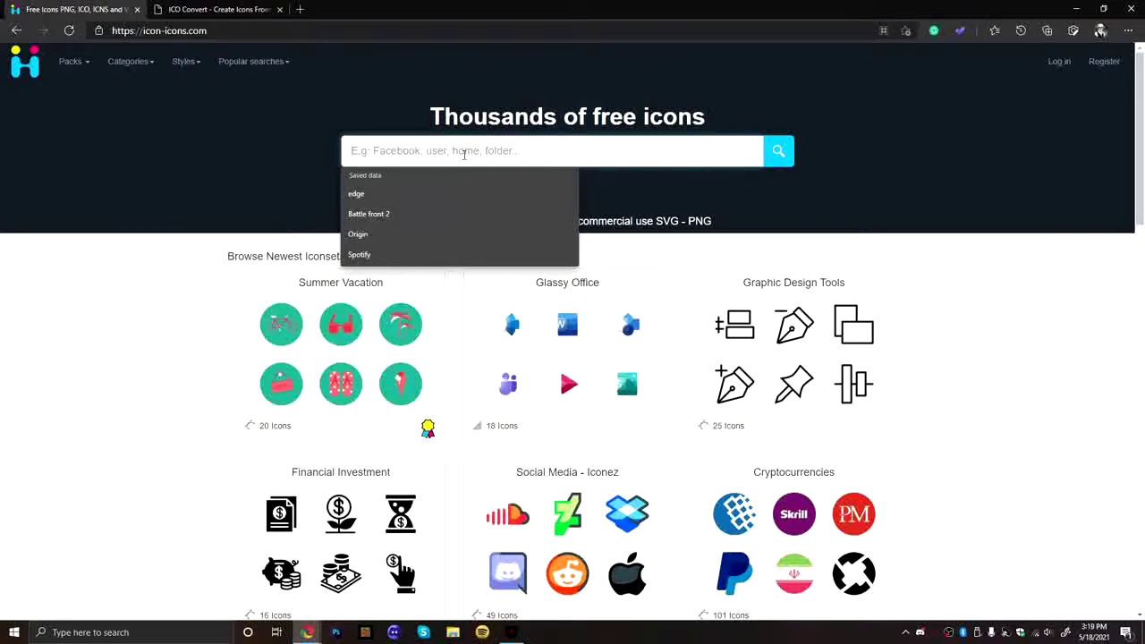
pyautogui.write('Skype')
pyautogui.press('Return')
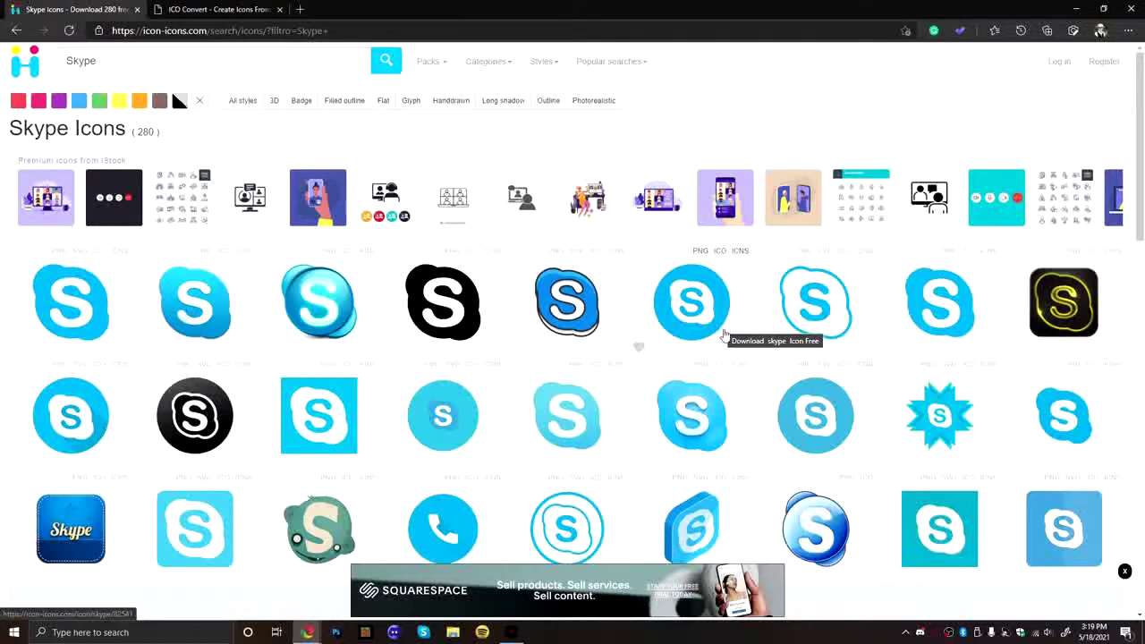
pyautogui.scroll(-3, 627, 340)
pyautogui.scroll(3, 415, 343)
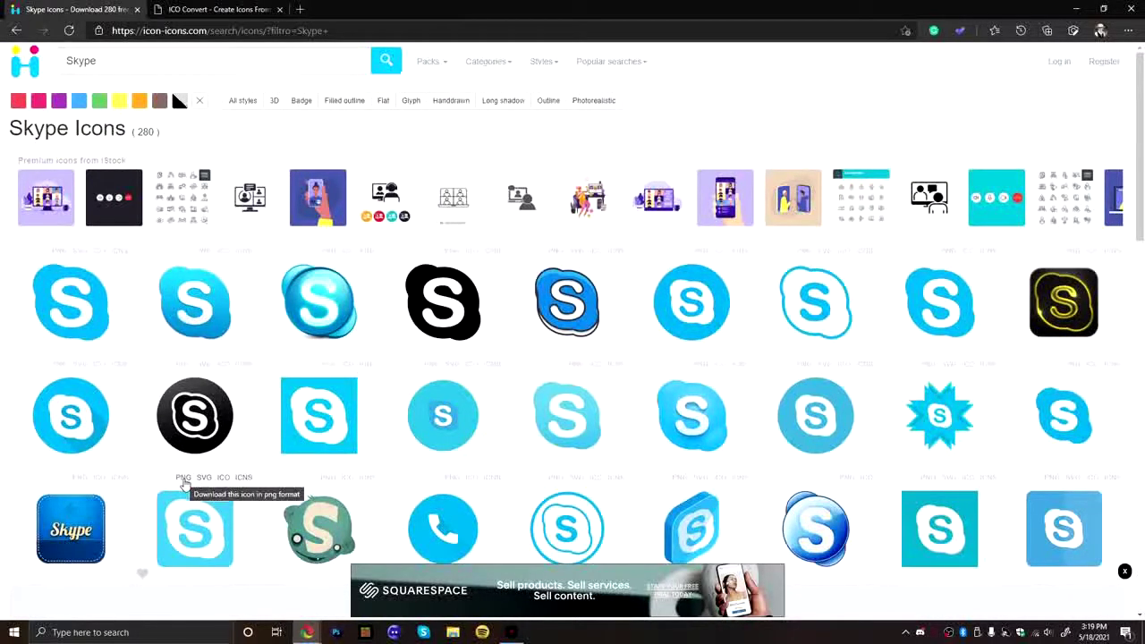
# Upload Skype 1.png from the Downloads folder to icoconvert.com.
pyautogui.click(206, 11)
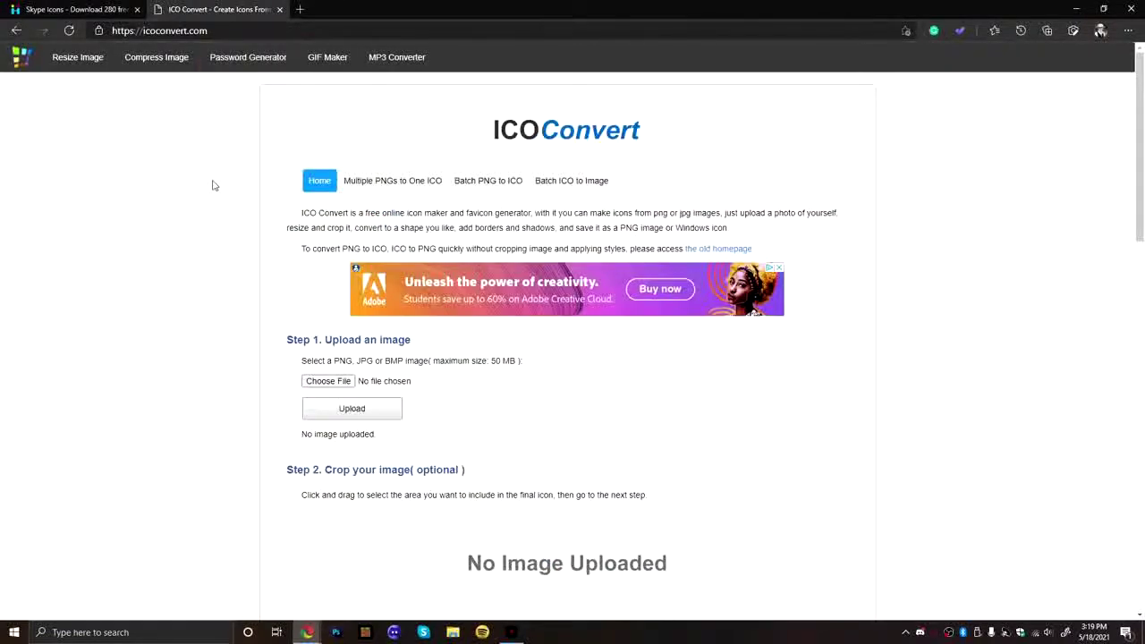
pyautogui.click(212, 30)
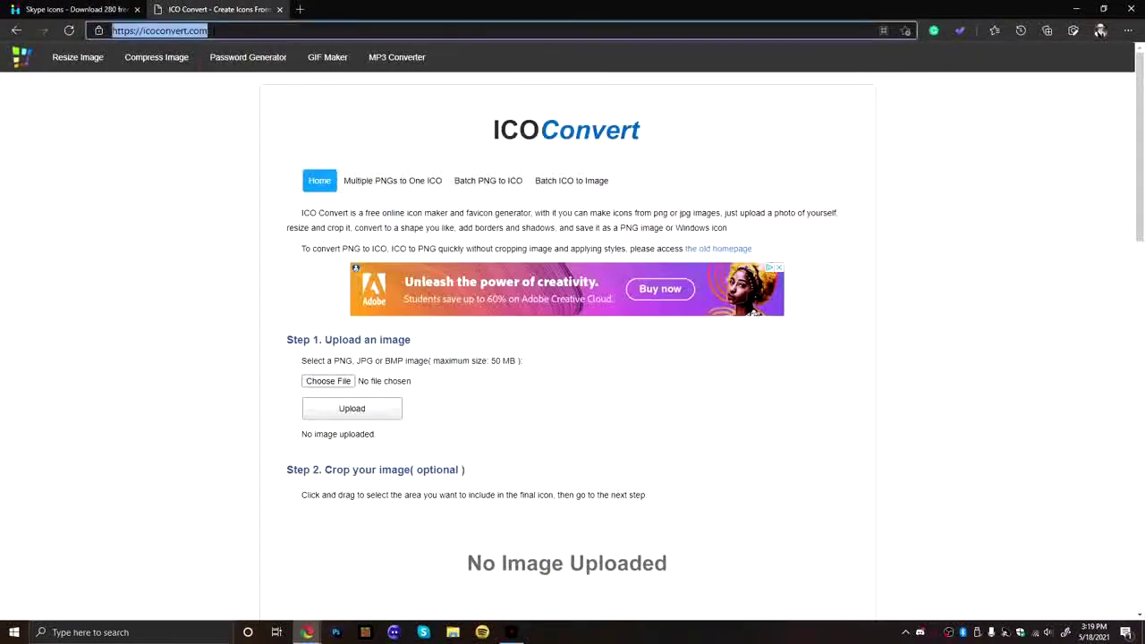
pyautogui.click(149, 150)
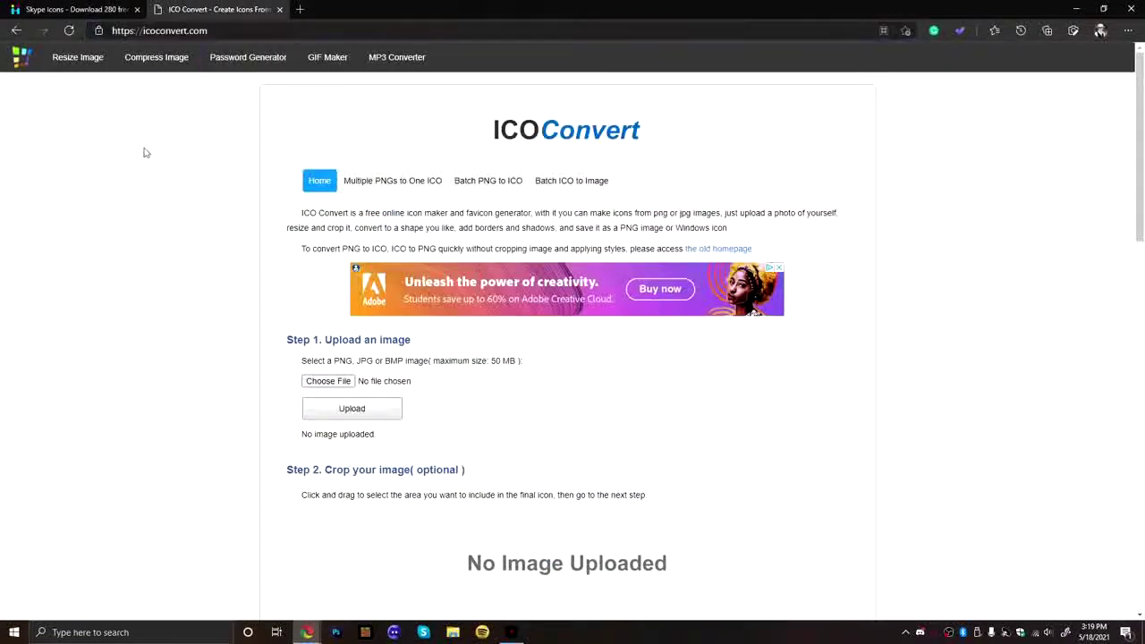
pyautogui.click(313, 381)
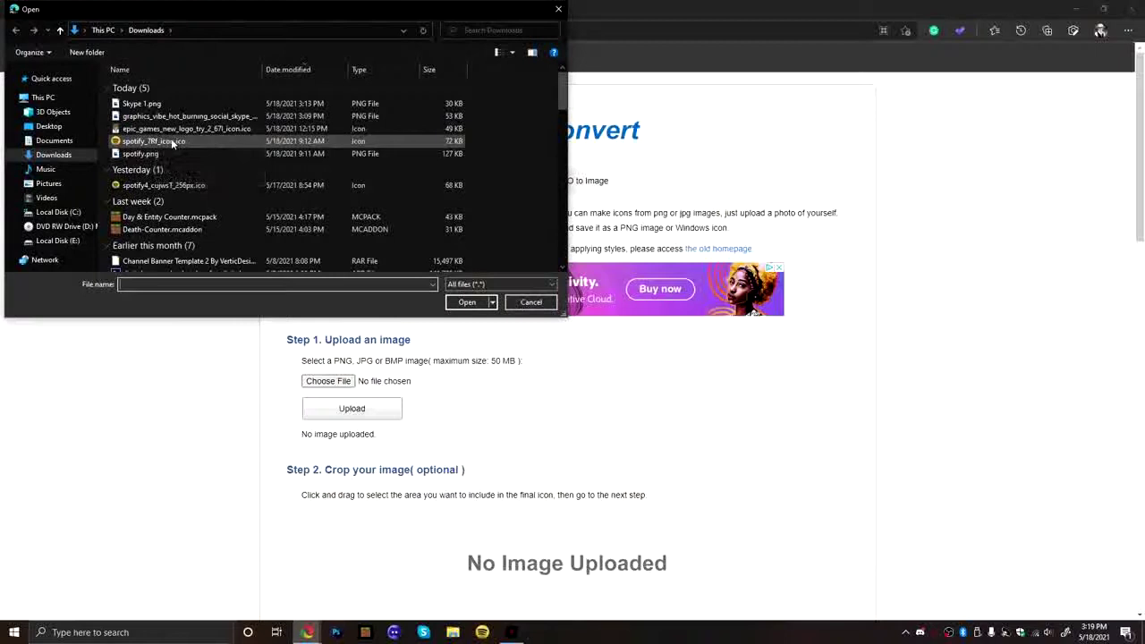
pyautogui.click(179, 105)
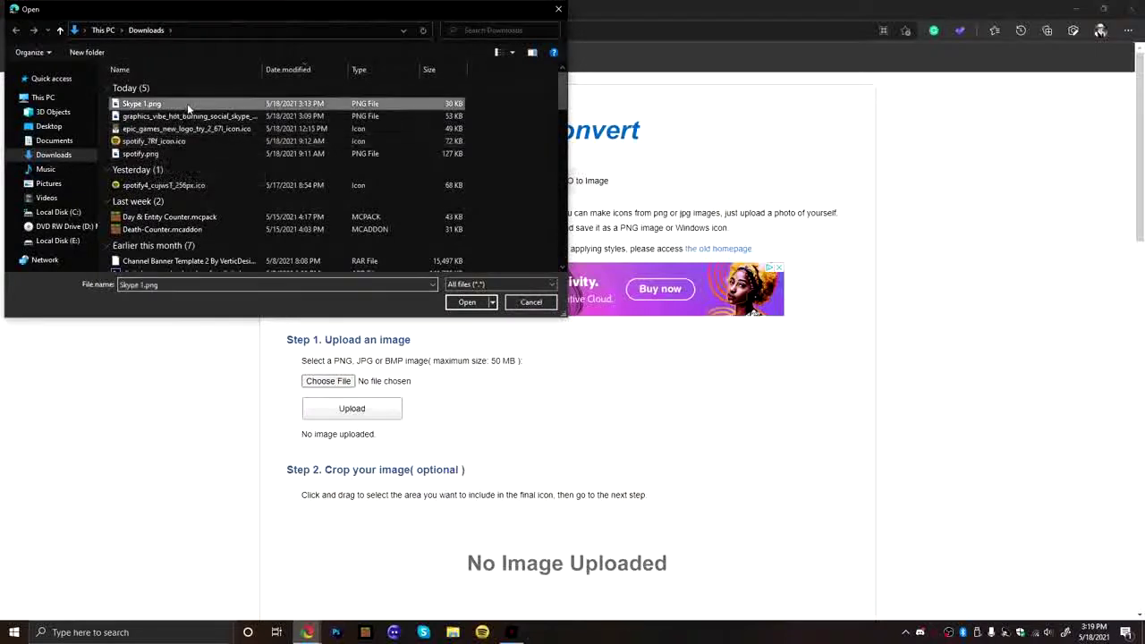
pyautogui.click(467, 302)
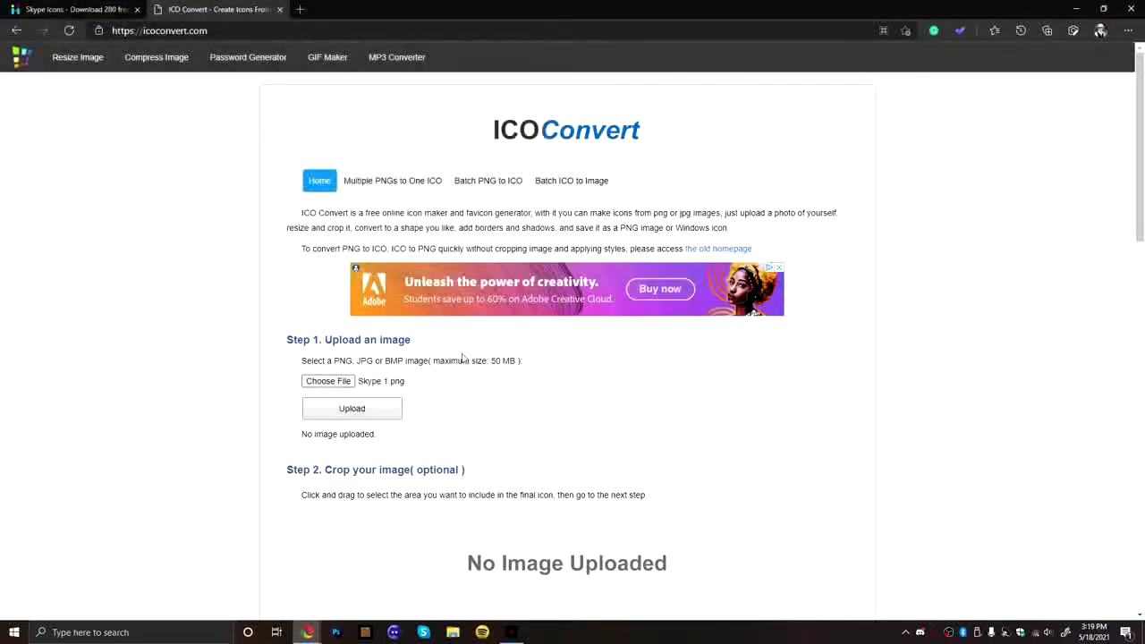
pyautogui.click(369, 410)
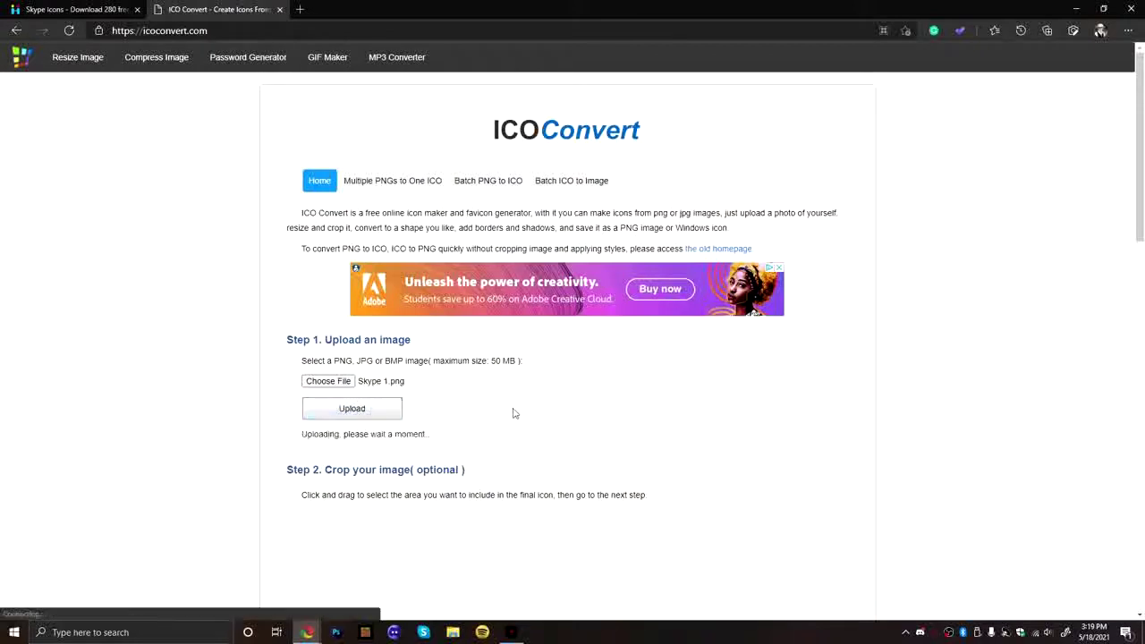
# Set the crop area to cover the whole uploaded Skype image, 256 by 256 from the origin.
pyautogui.scroll(-3, 473, 417)
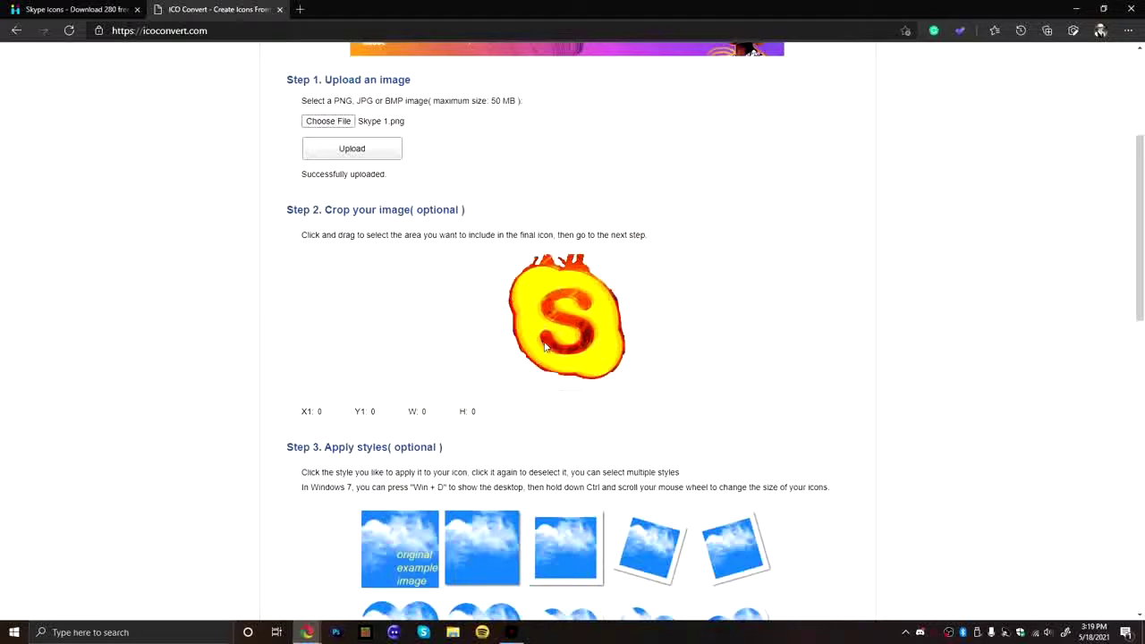
pyautogui.scroll(-1, 546, 347)
pyautogui.moveTo(498, 172); pyautogui.dragTo(696, 344)
pyautogui.moveTo(637, 169); pyautogui.dragTo(644, 160)
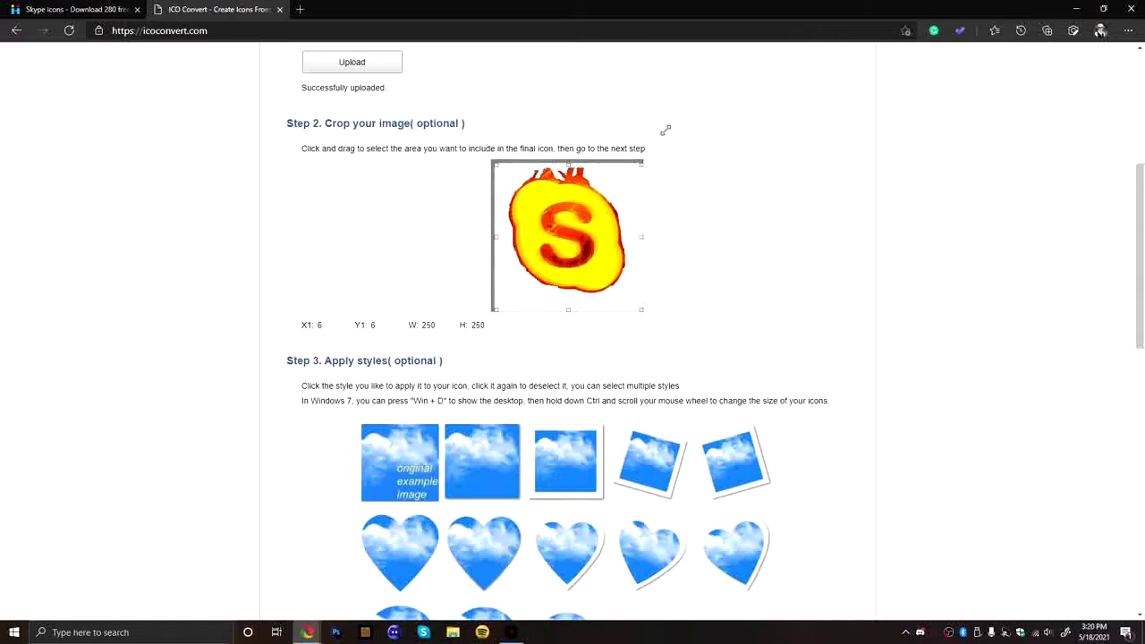
pyautogui.moveTo(494, 162); pyautogui.dragTo(476, 145)
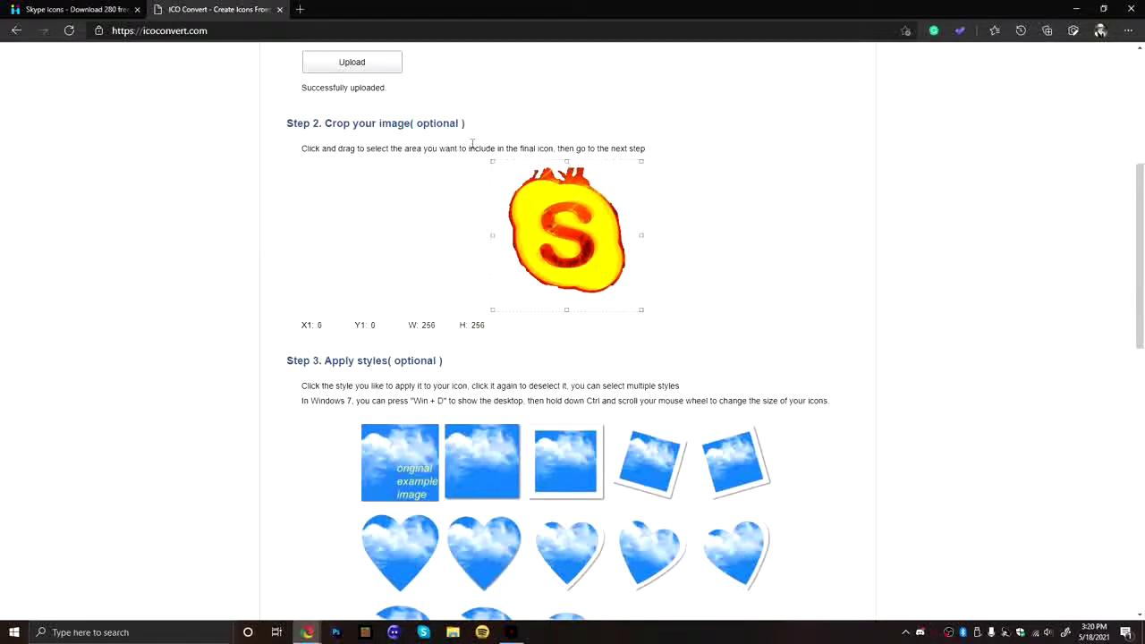
# Convert the image to ICO for Windows 7, Windows 8, Vista and XP, and save the icon file.
pyautogui.scroll(-5, 511, 356)
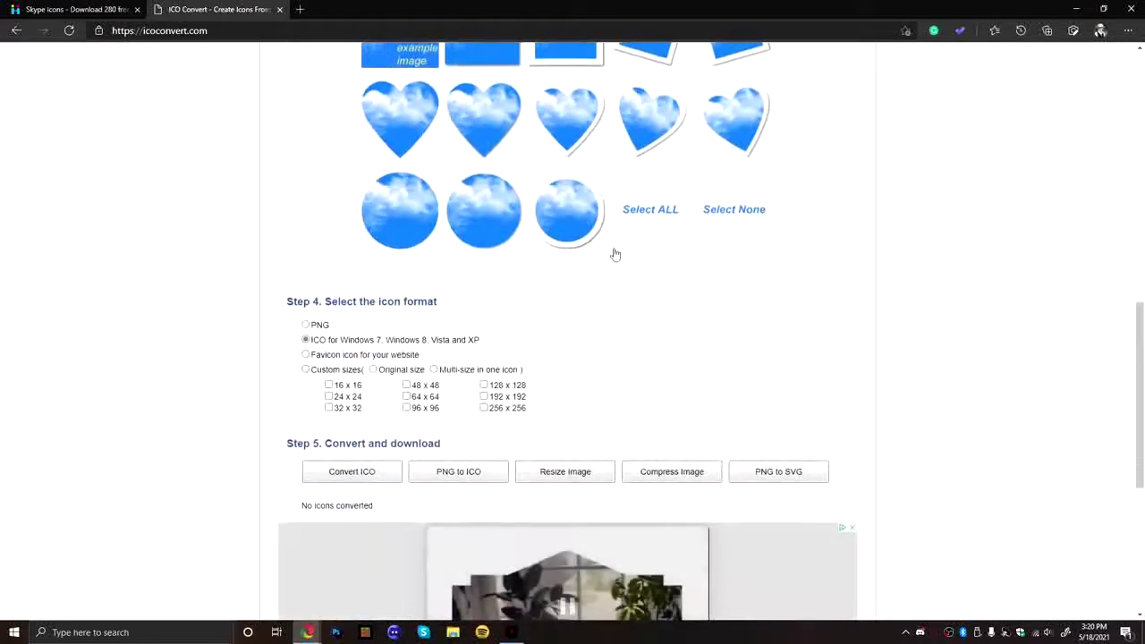
pyautogui.click(307, 324)
pyautogui.scroll(2, 337, 545)
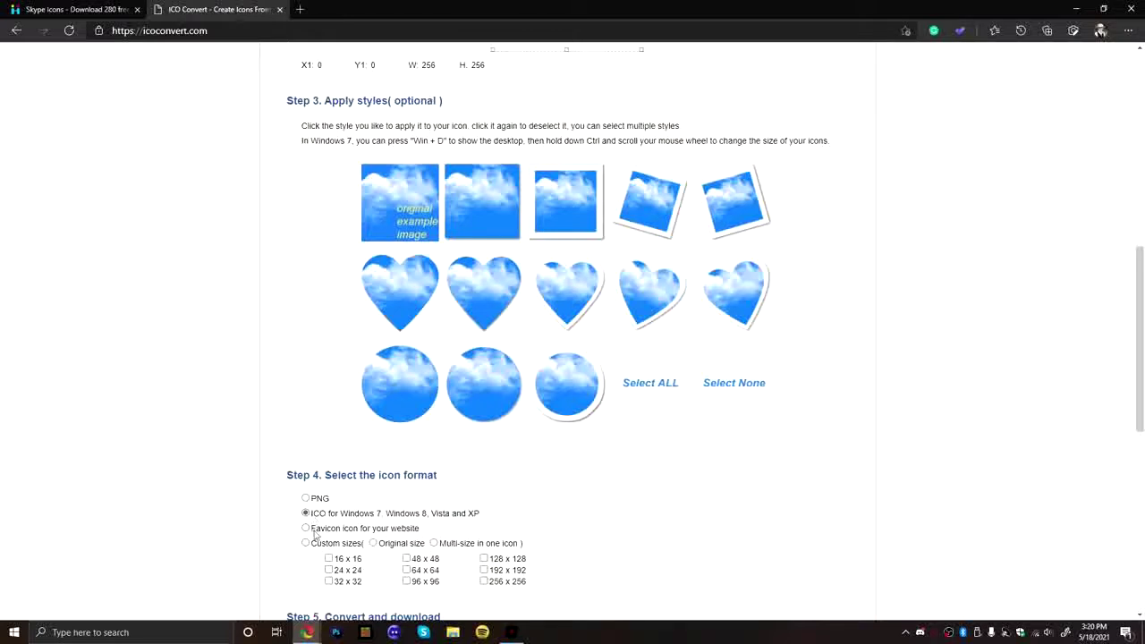
pyautogui.scroll(-2, 363, 470)
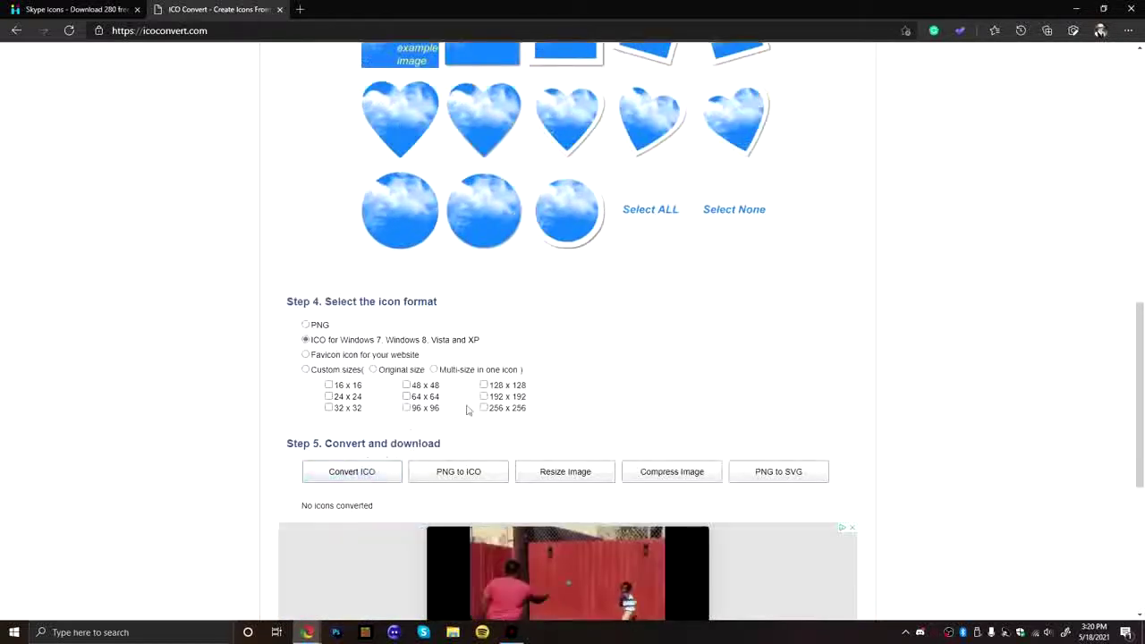
pyautogui.click(361, 474)
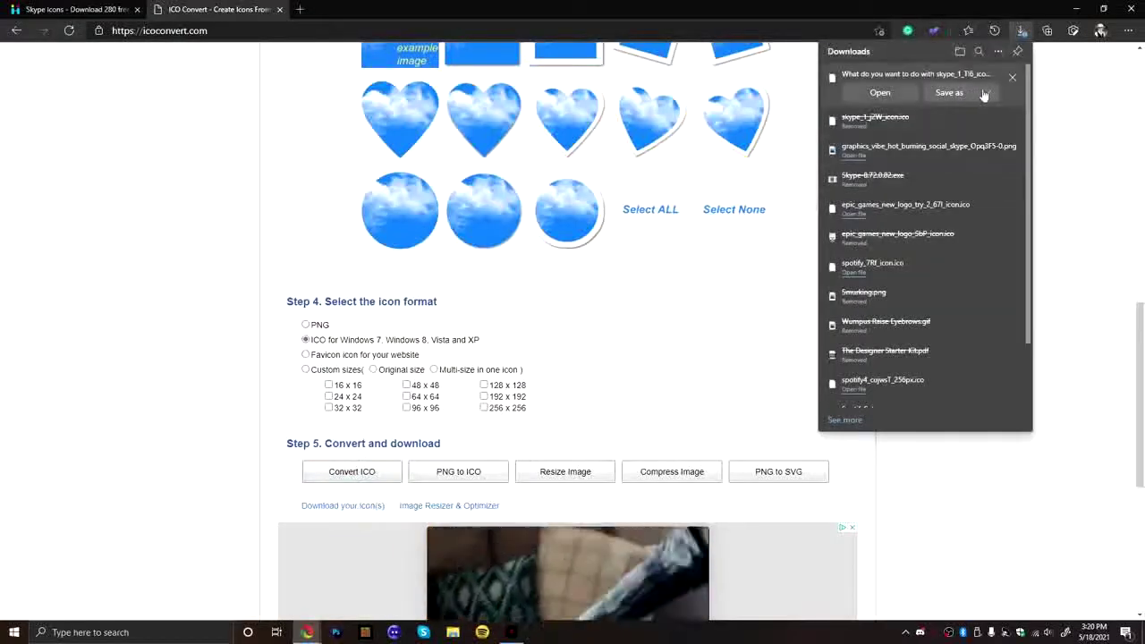
pyautogui.click(988, 94)
pyautogui.click(968, 114)
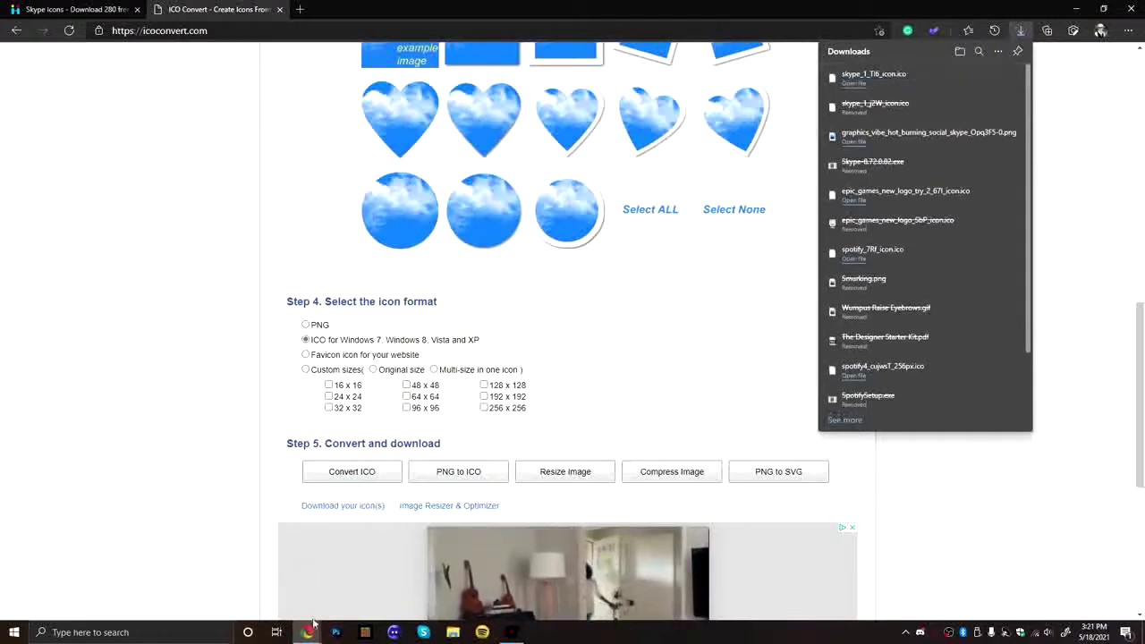
pyautogui.click(179, 506)
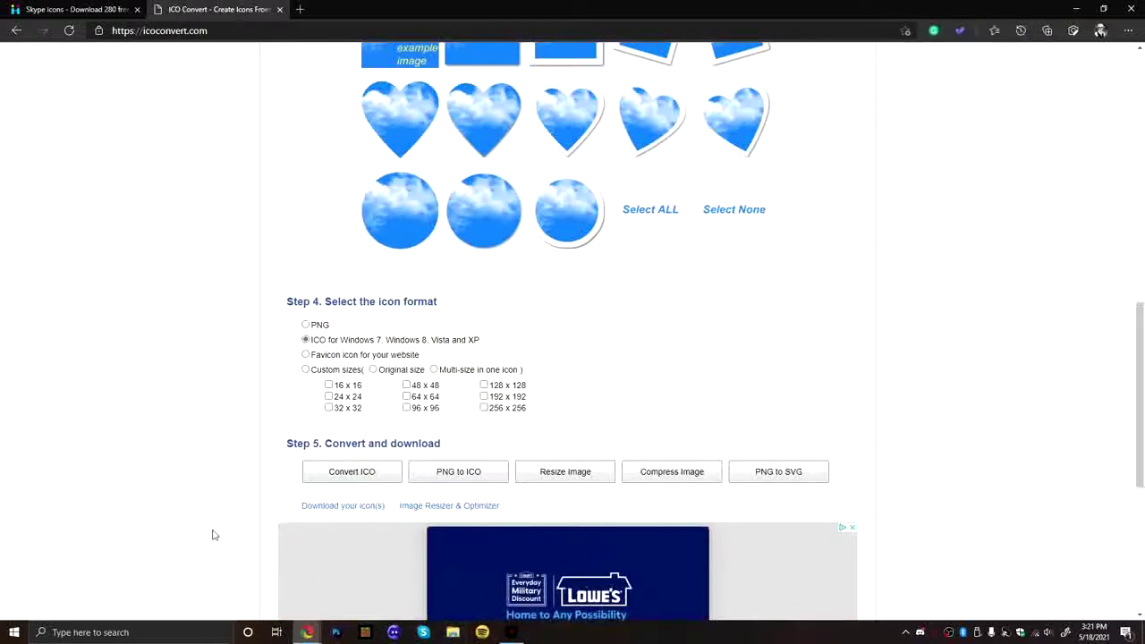
# Search Windows for the Skype app and open the file location of its shortcut.
pyautogui.click(14, 633)
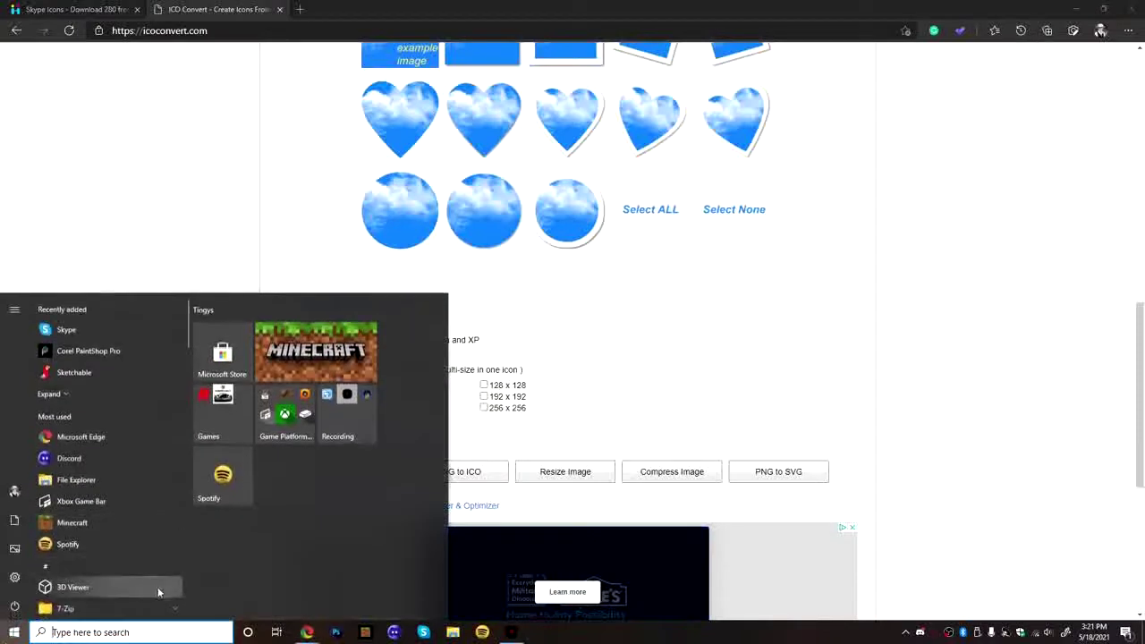
pyautogui.click(117, 633)
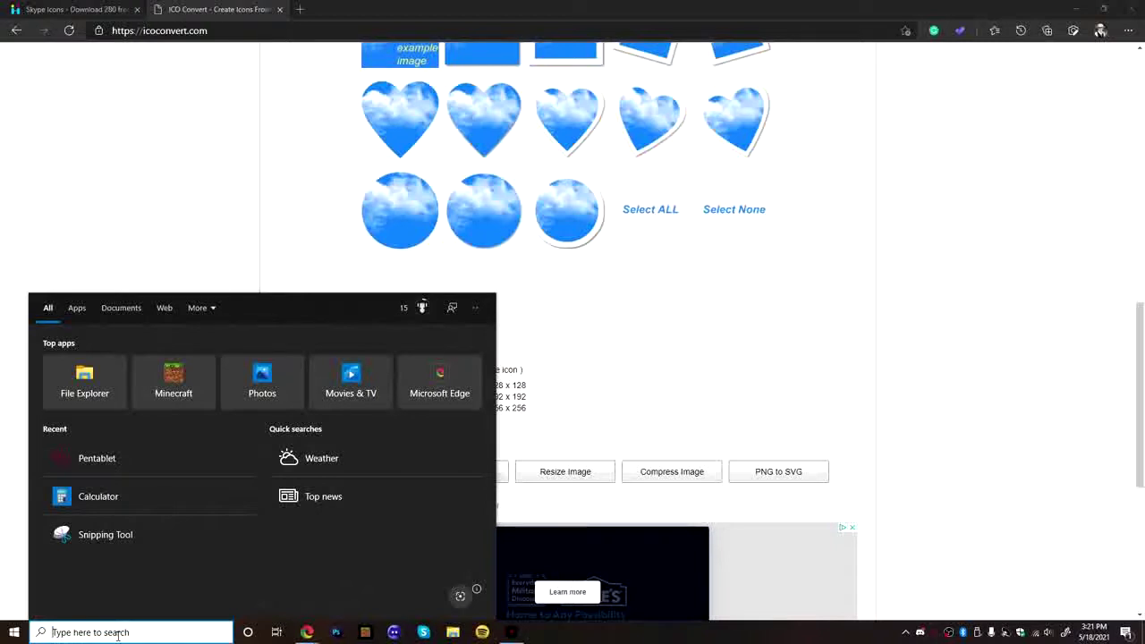
pyautogui.write('skyp')
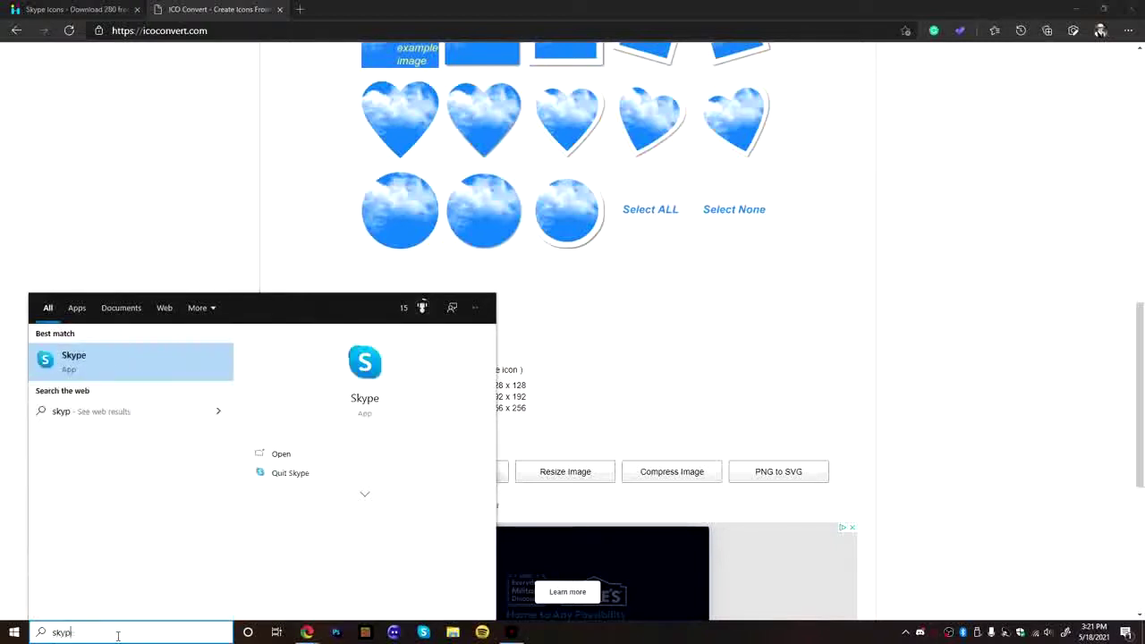
pyautogui.rightClick(162, 374)
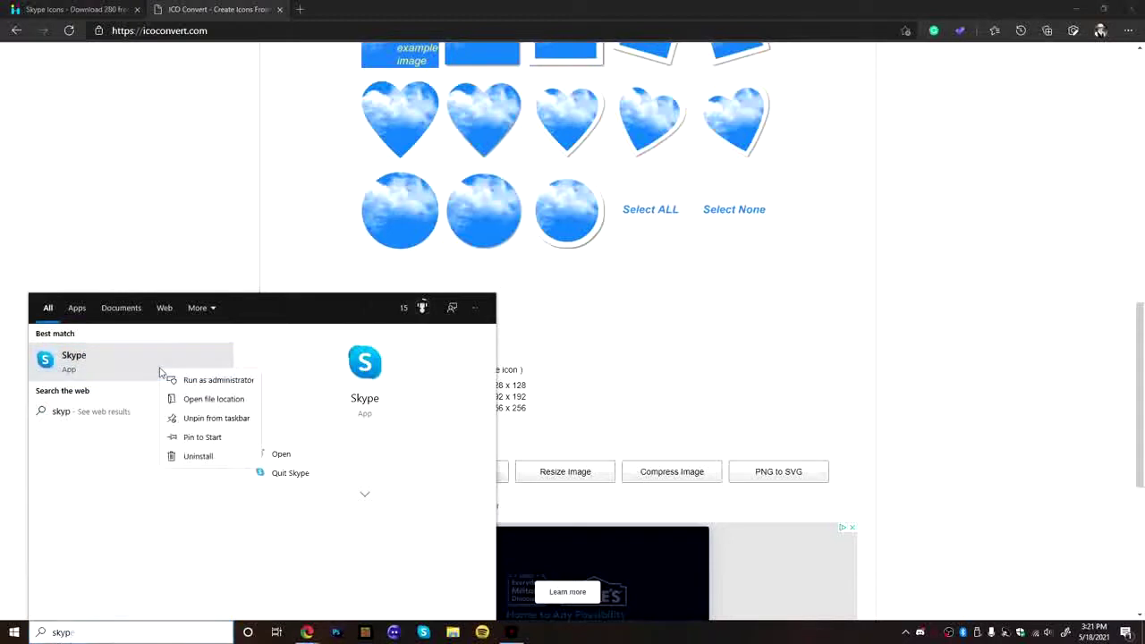
pyautogui.click(202, 405)
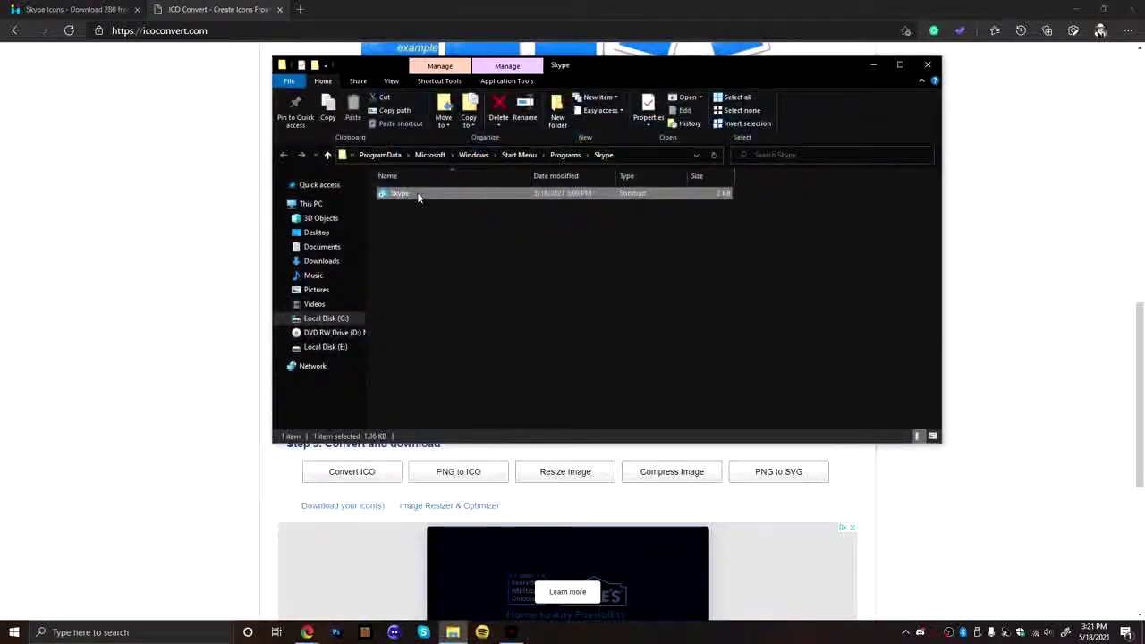
pyautogui.rightClick(417, 196)
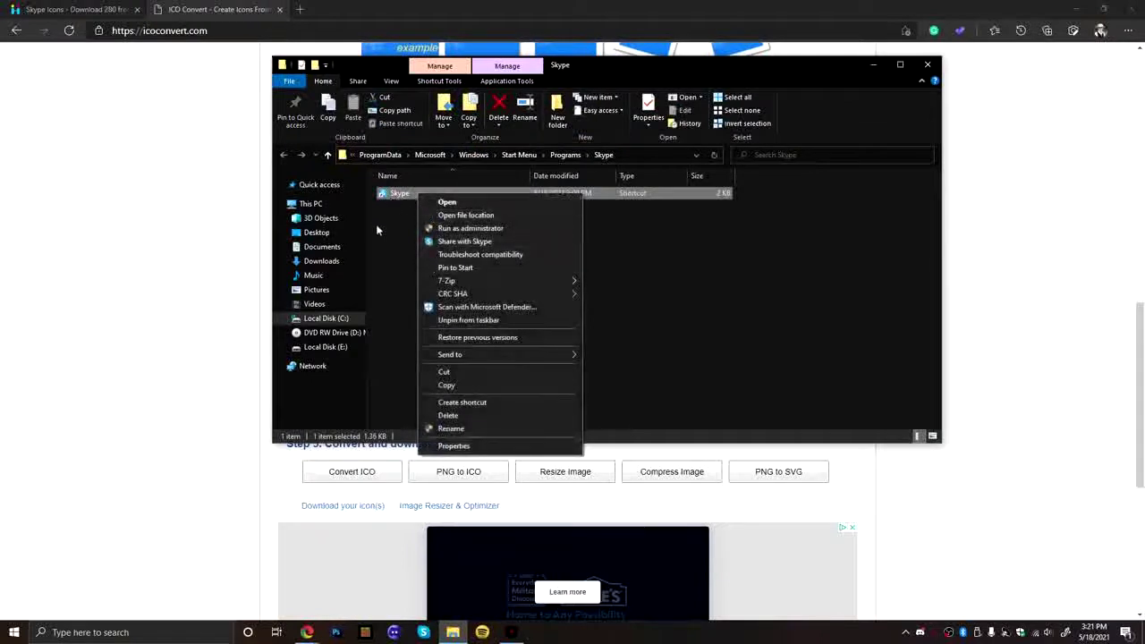
pyautogui.click(377, 230)
pyautogui.click(384, 196)
pyautogui.click(404, 215)
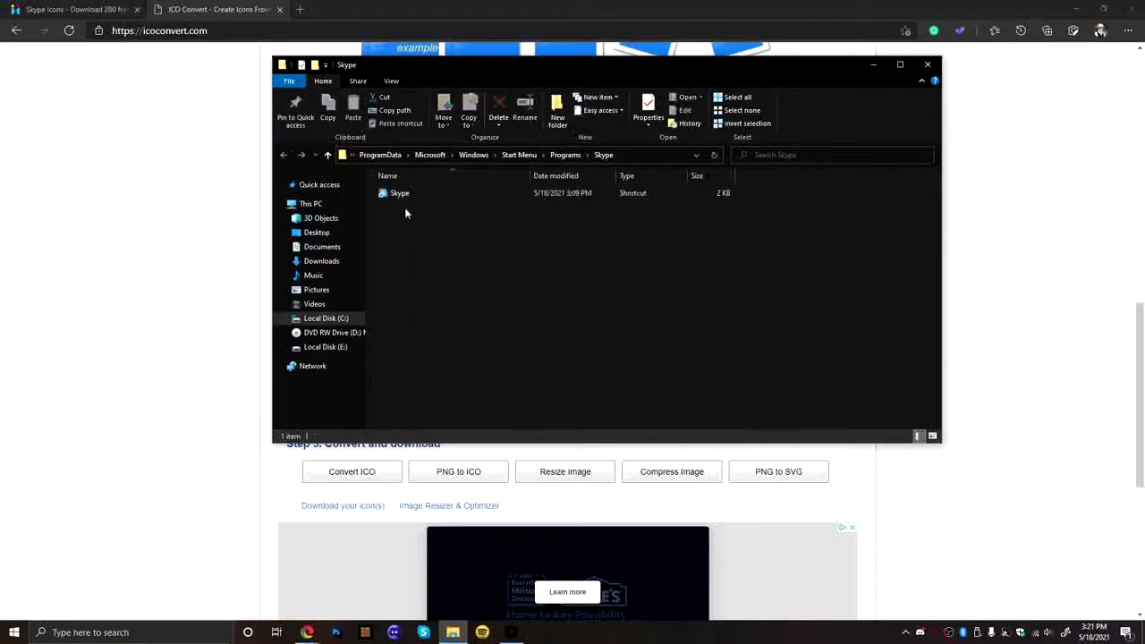
# Open the icon selection for the Skype shortcut through its properties.
pyautogui.rightClick(403, 196)
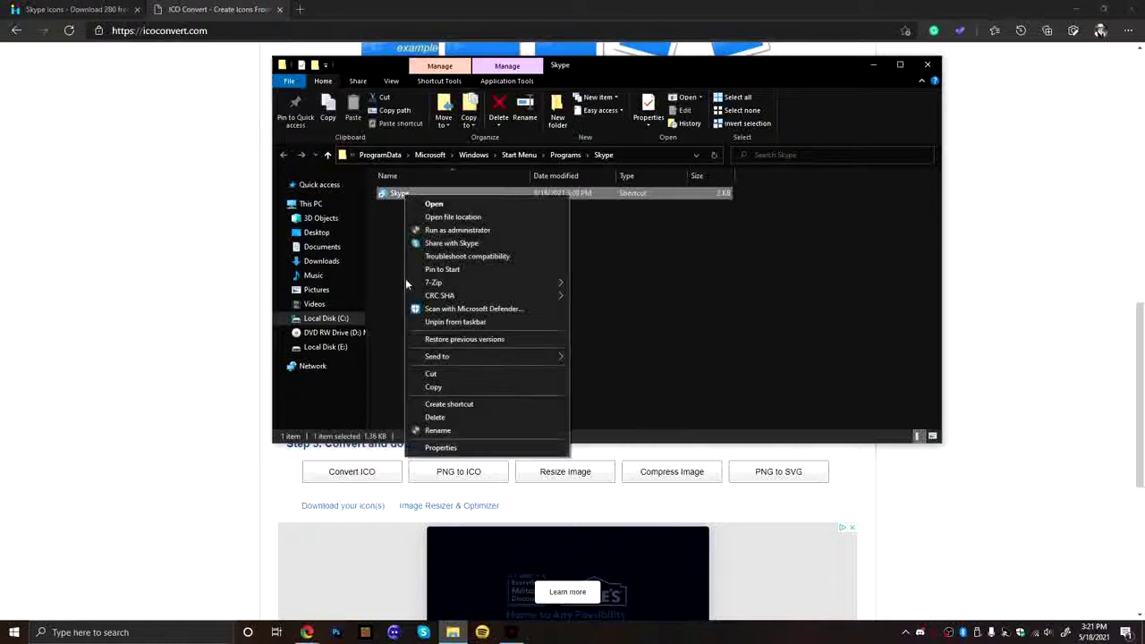
pyautogui.click(434, 448)
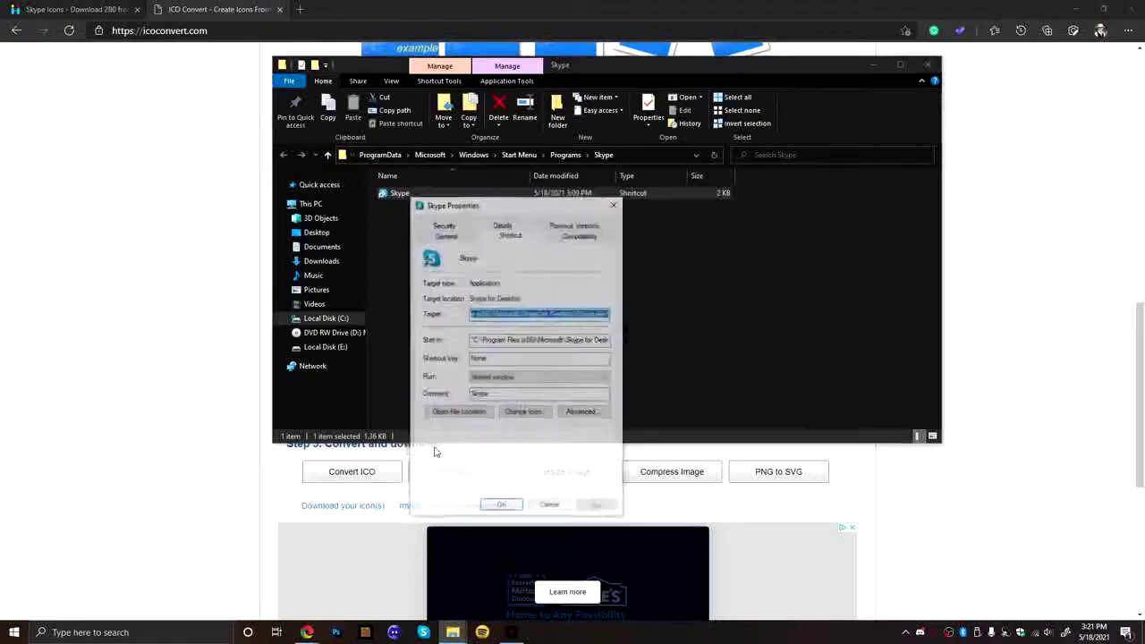
pyautogui.click(526, 411)
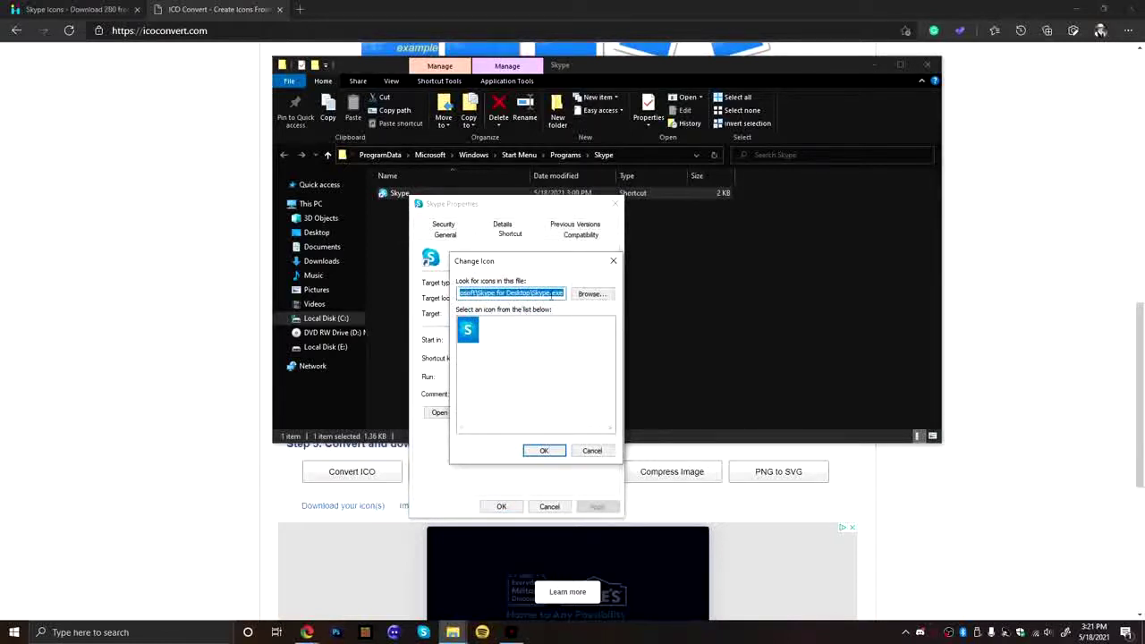
# Browse to the Downloads folder and load skype_1_TI6_icon.ico as the shortcut's icon source.
pyautogui.click(591, 295)
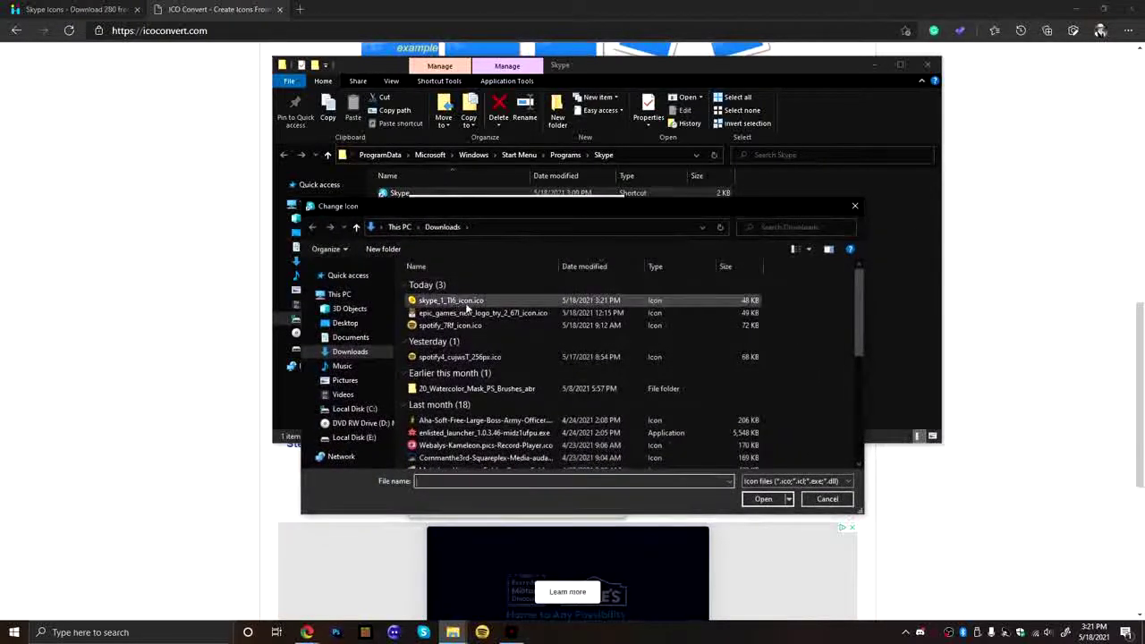
pyautogui.click(452, 301)
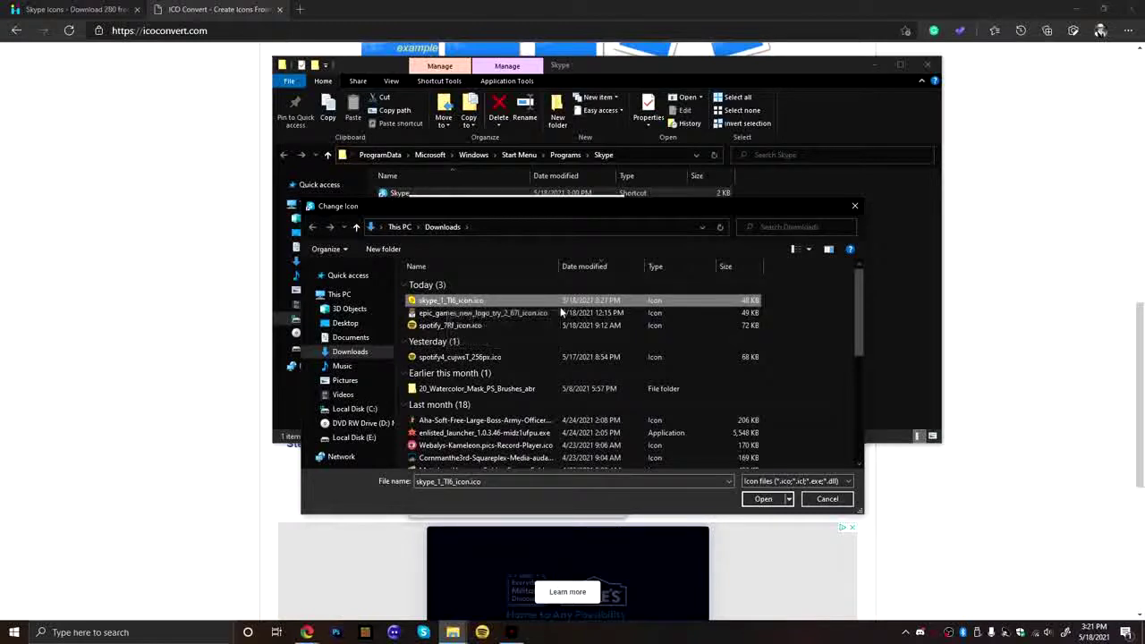
pyautogui.scroll(-6, 626, 365)
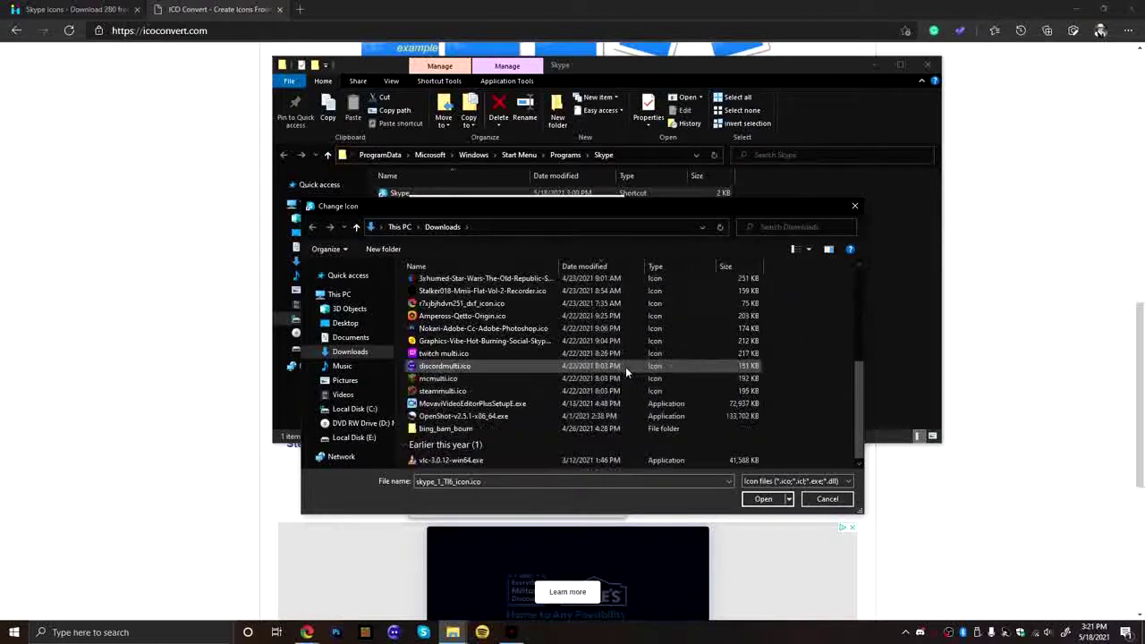
pyautogui.scroll(6, 626, 367)
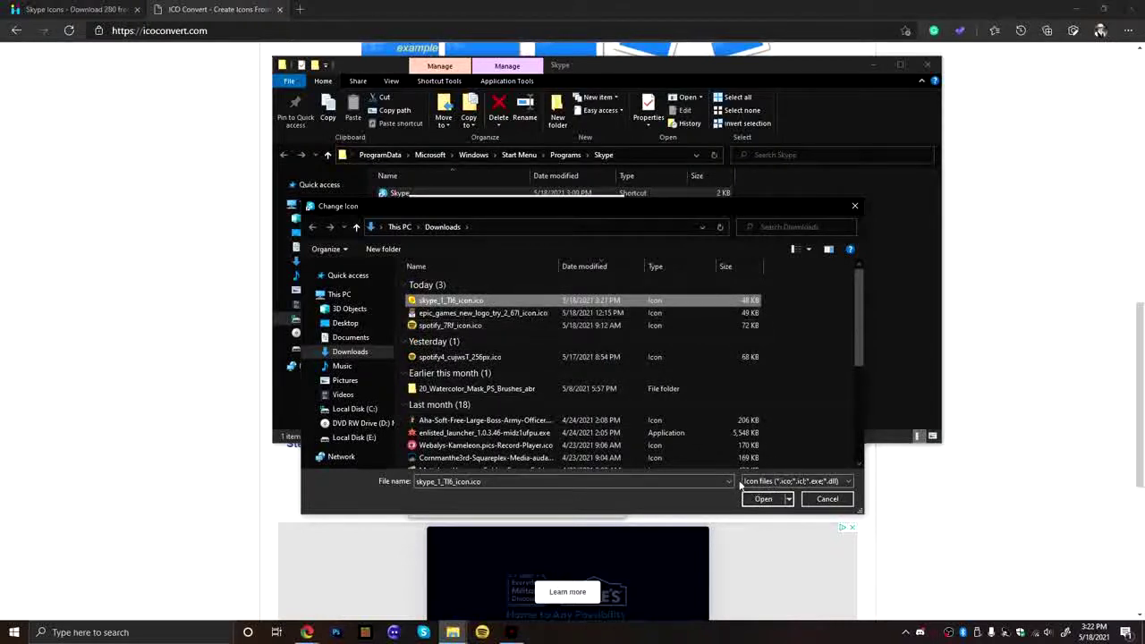
pyautogui.click(763, 499)
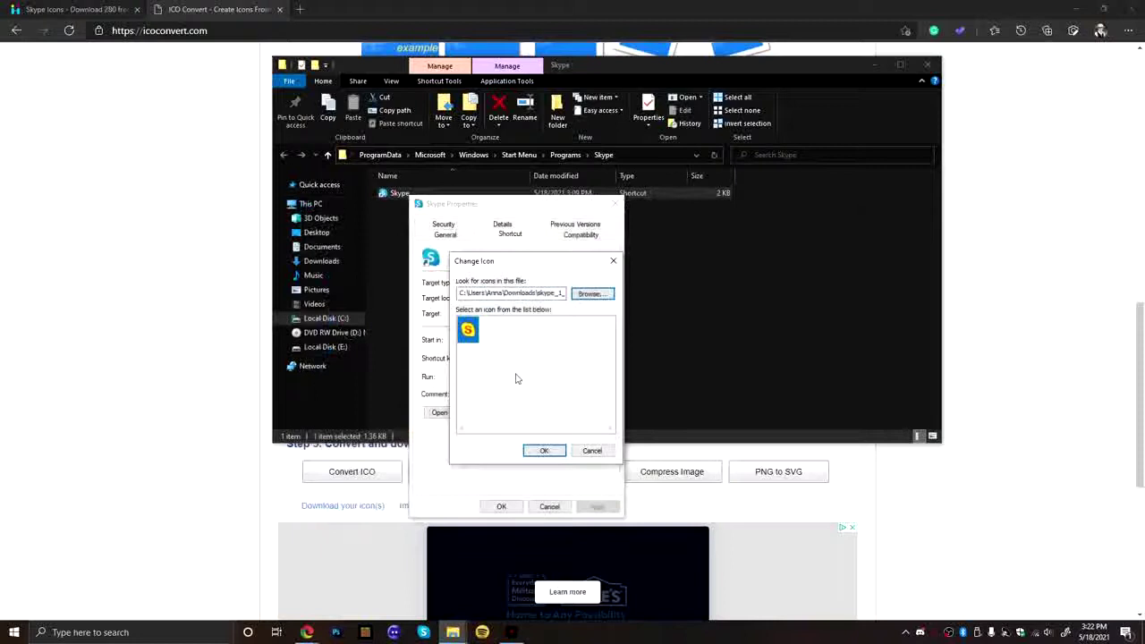
# Accept the yellow Skype icon, apply it to the shortcut and close its properties.
pyautogui.click(544, 450)
pyautogui.click(595, 507)
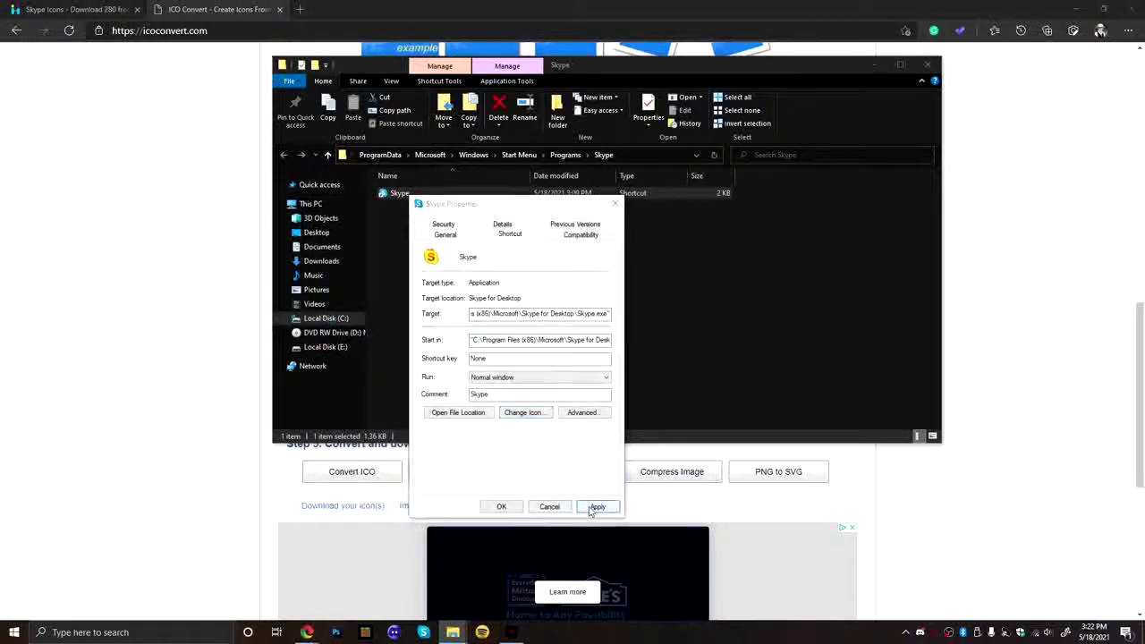
pyautogui.click(537, 387)
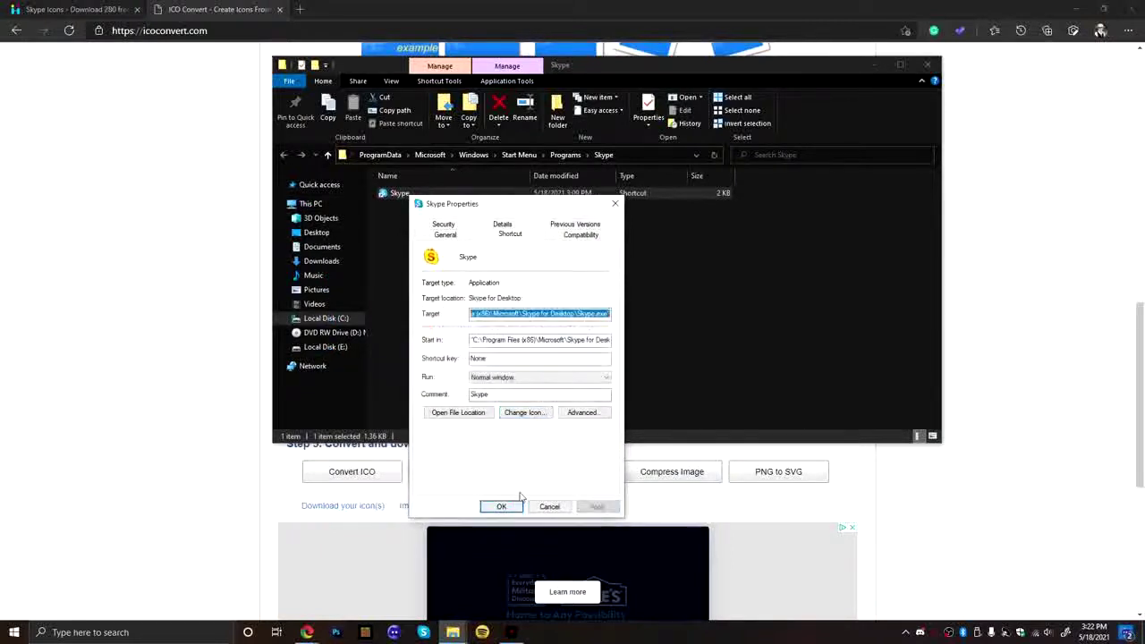
pyautogui.click(502, 507)
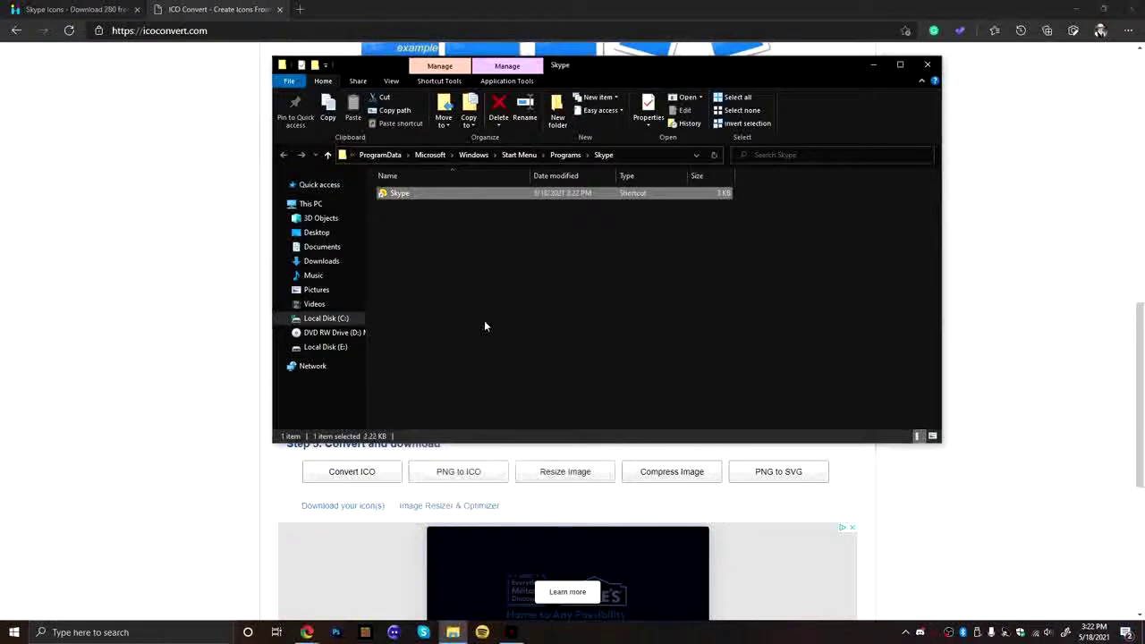
pyautogui.click(436, 239)
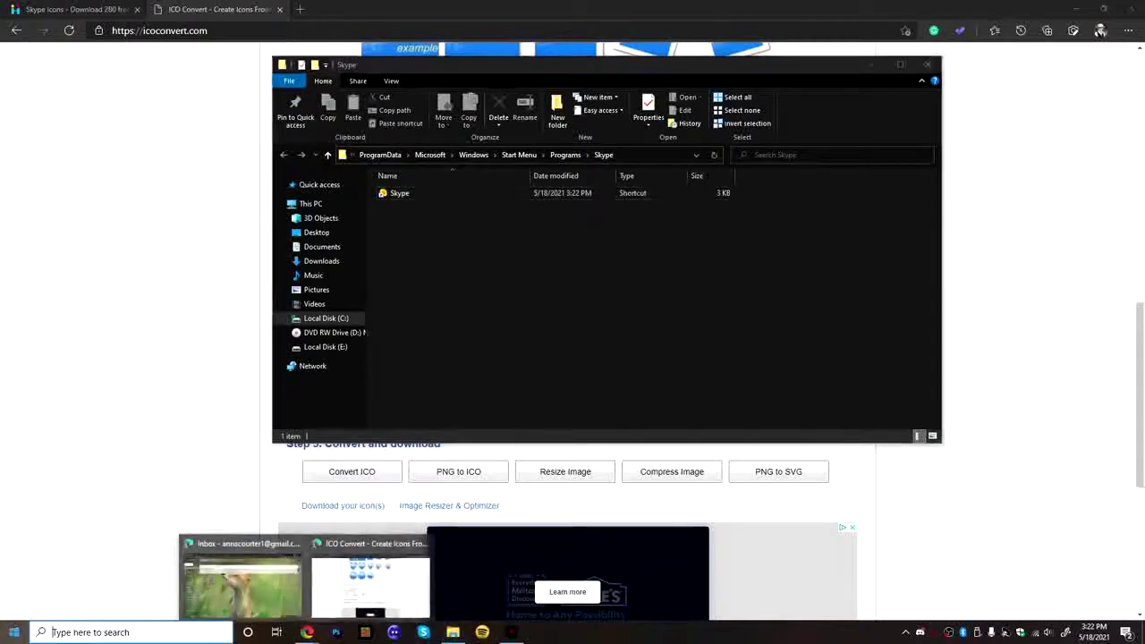
pyautogui.press('super')
pyautogui.click(486, 345)
pyautogui.rightClick(443, 198)
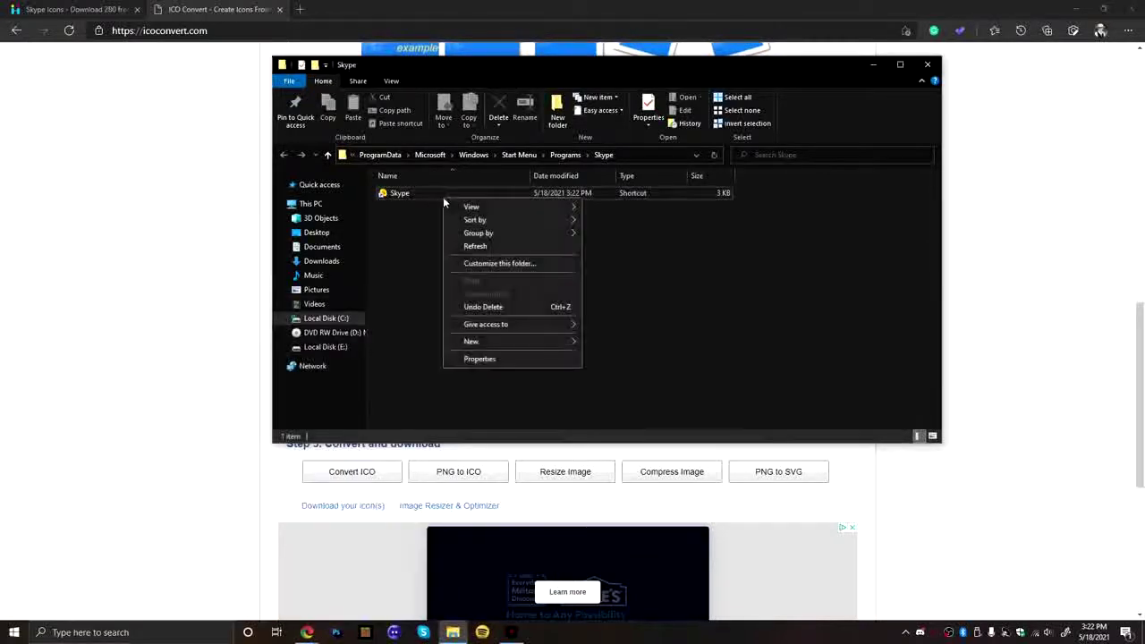
pyautogui.click(425, 237)
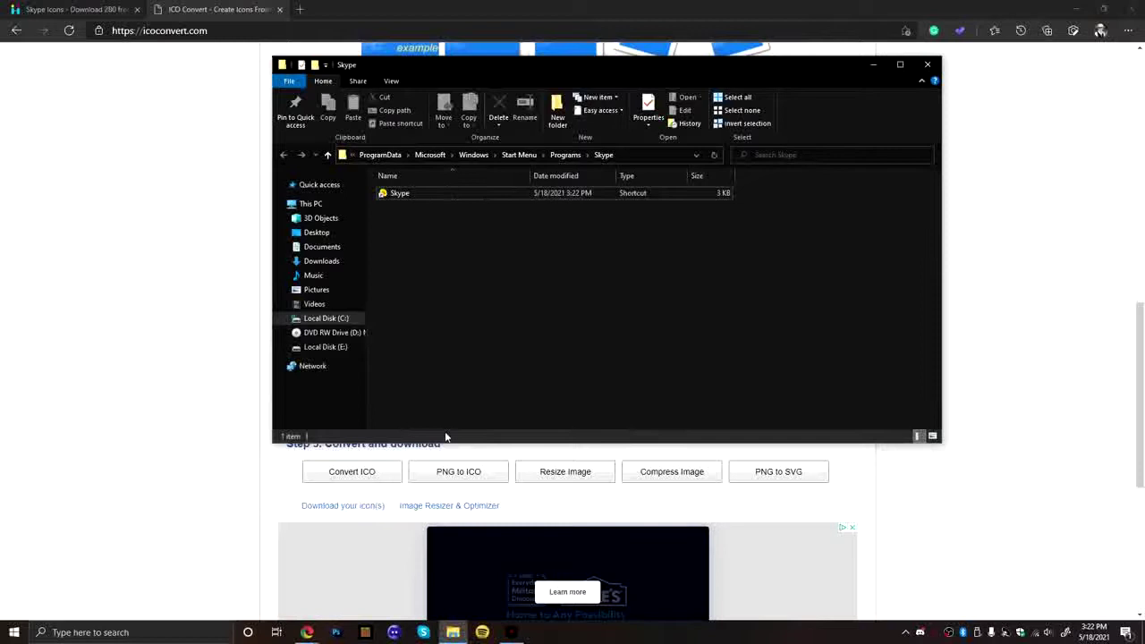
pyautogui.rightClick(424, 631)
pyautogui.click(420, 609)
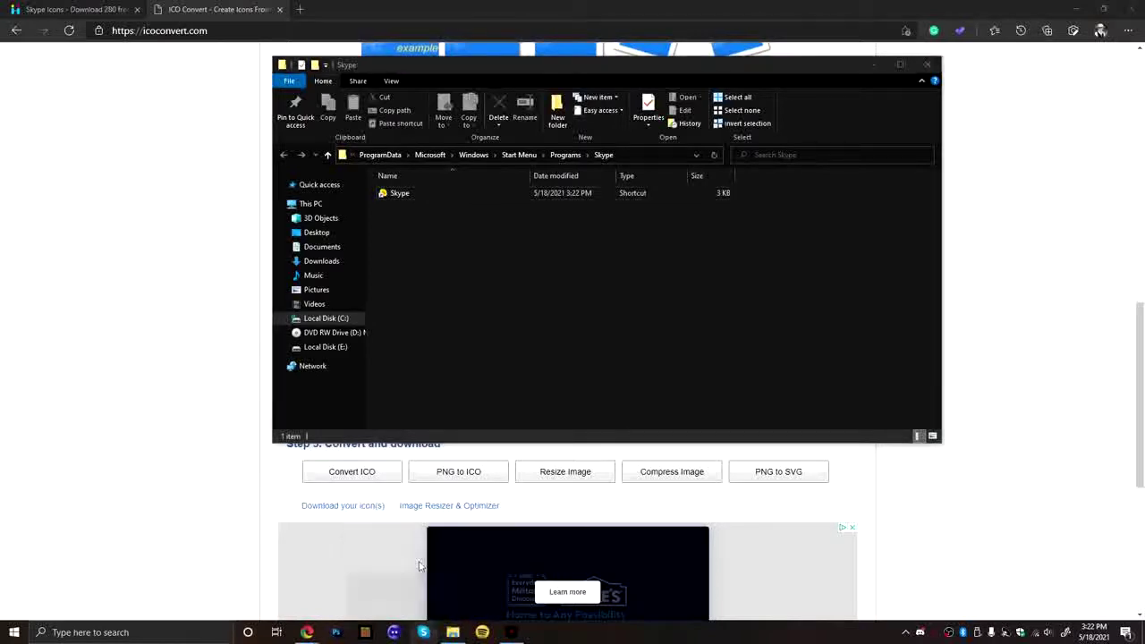
pyautogui.click(452, 224)
pyautogui.doubleClick(429, 192)
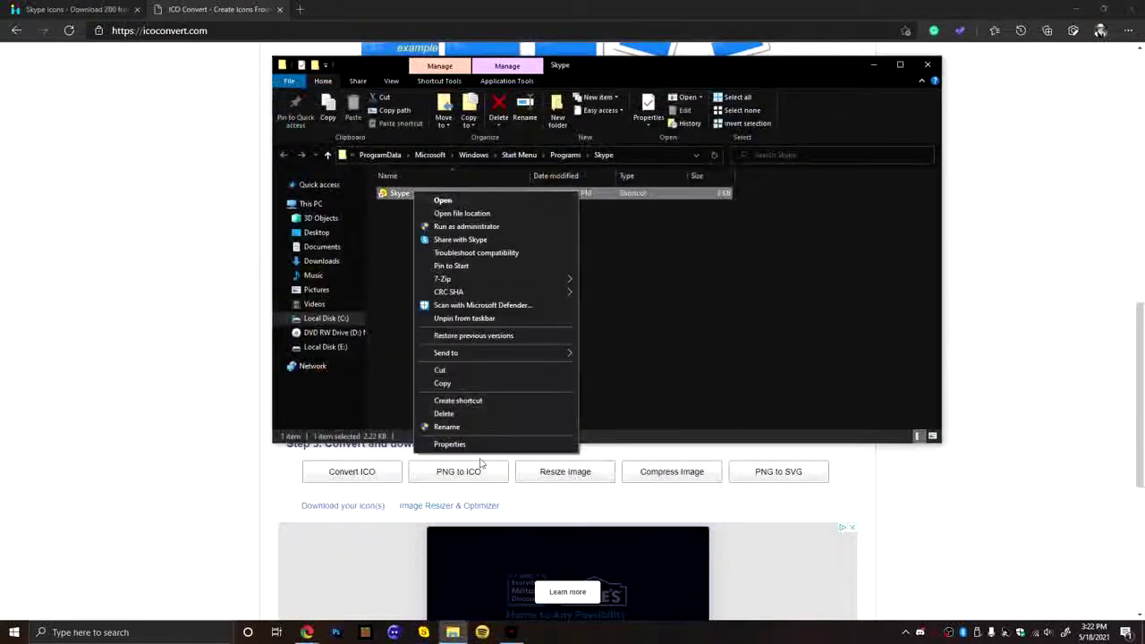
pyautogui.click(488, 429)
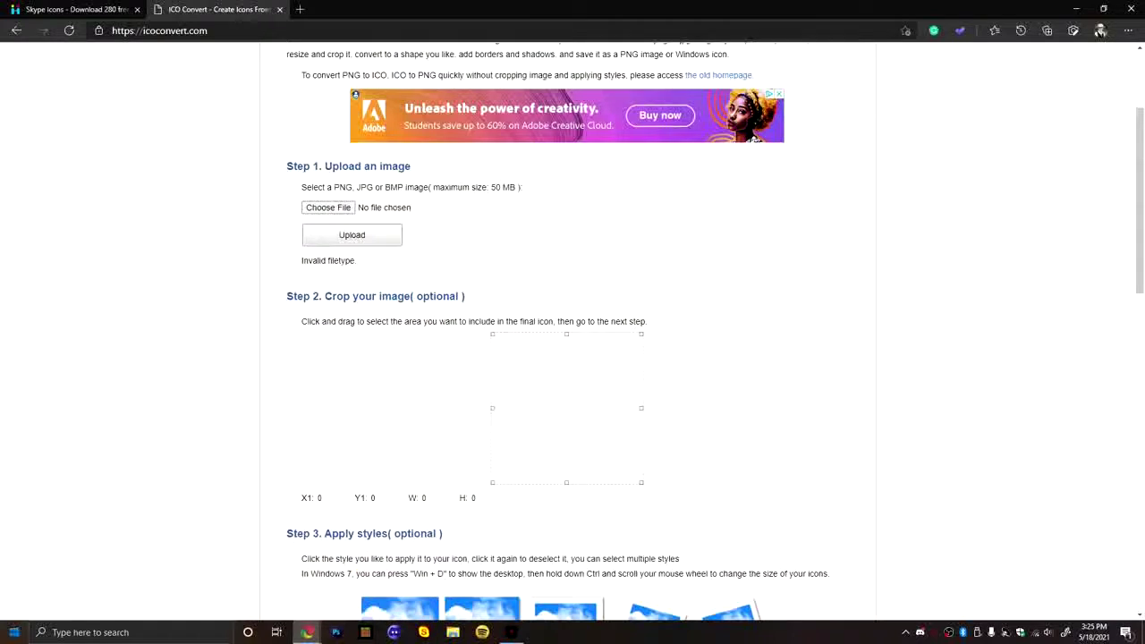
pyautogui.click(14, 633)
pyautogui.scroll(-3, 114, 504)
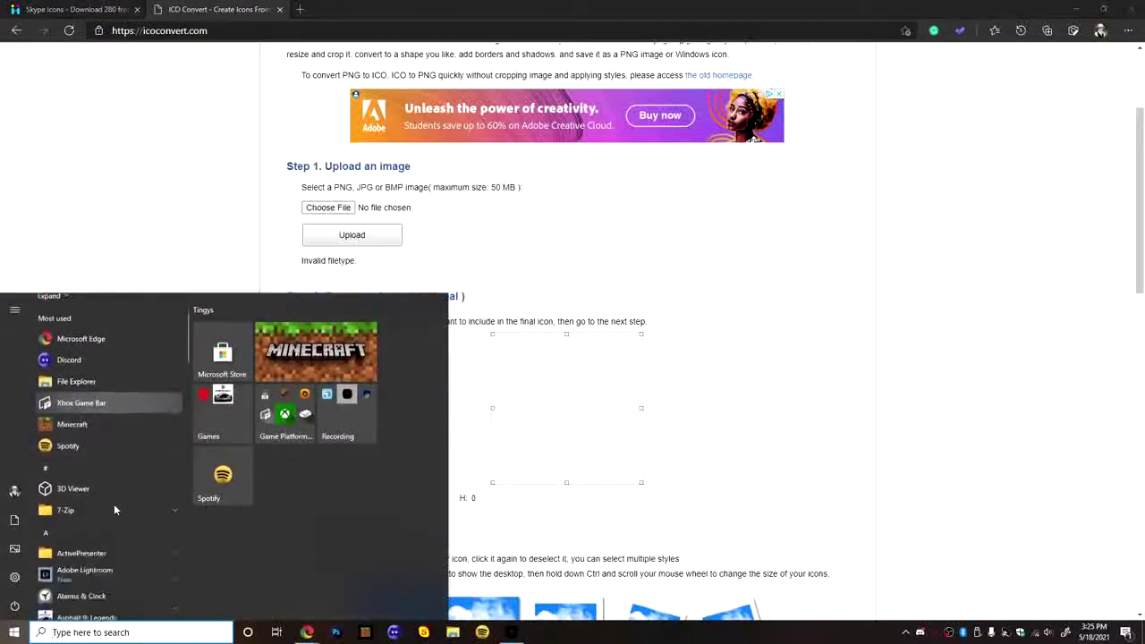
pyautogui.click(762, 462)
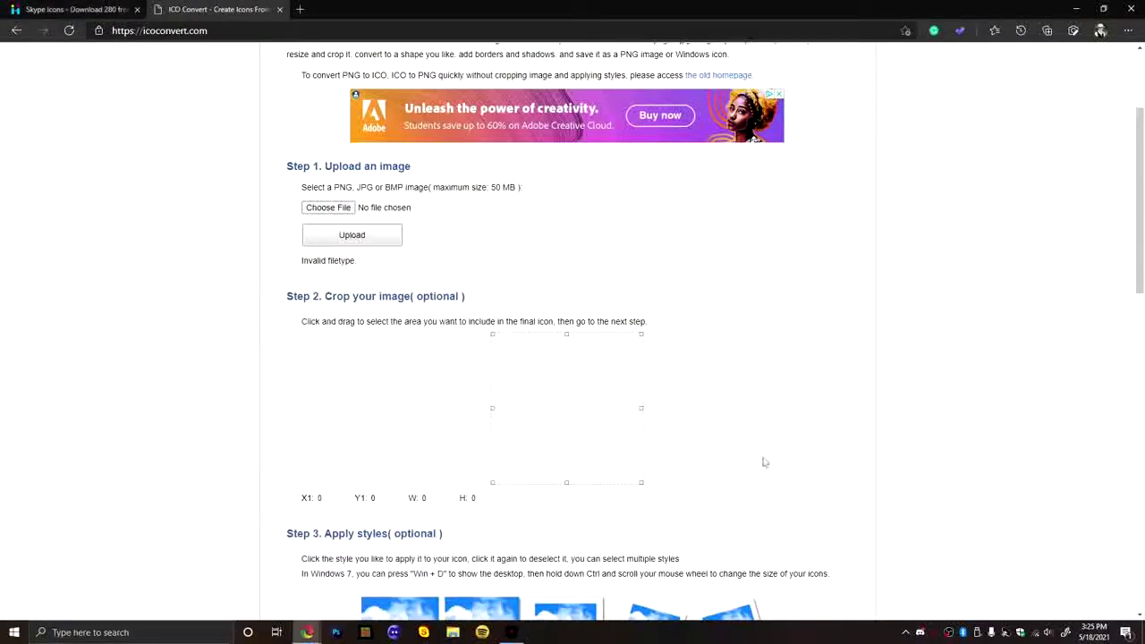
# Browse the Skype results on icon-icons.com and open the page of the glossy 3D Skype icon, dismissing the advertisement.
pyautogui.click(81, 9)
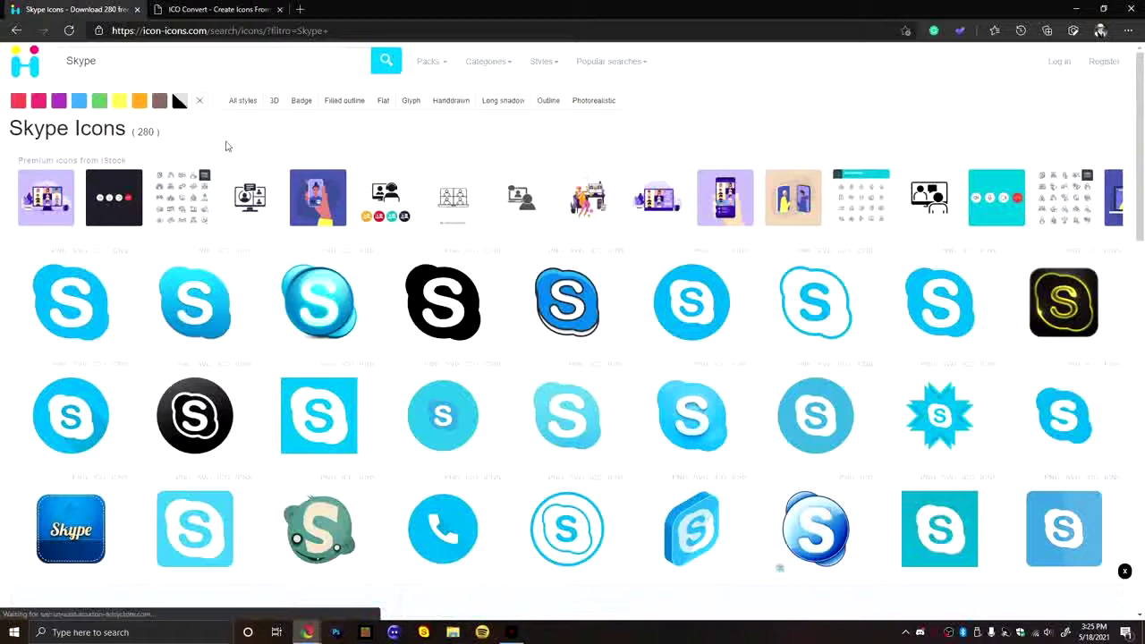
pyautogui.scroll(-2, 227, 146)
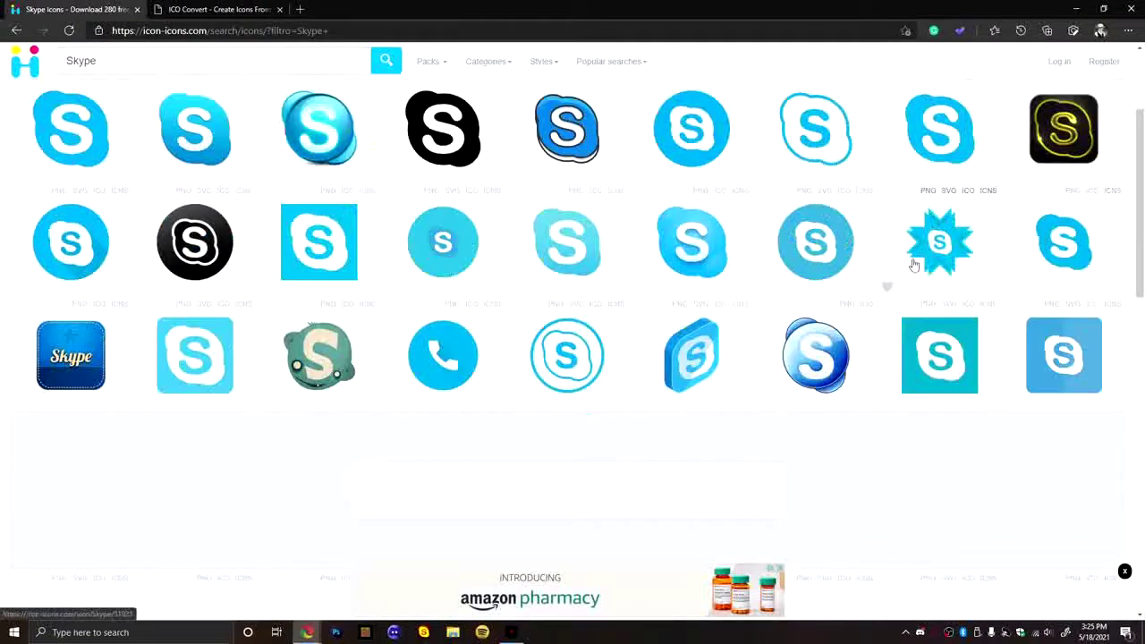
pyautogui.scroll(1, 911, 259)
pyautogui.scroll(1, 909, 264)
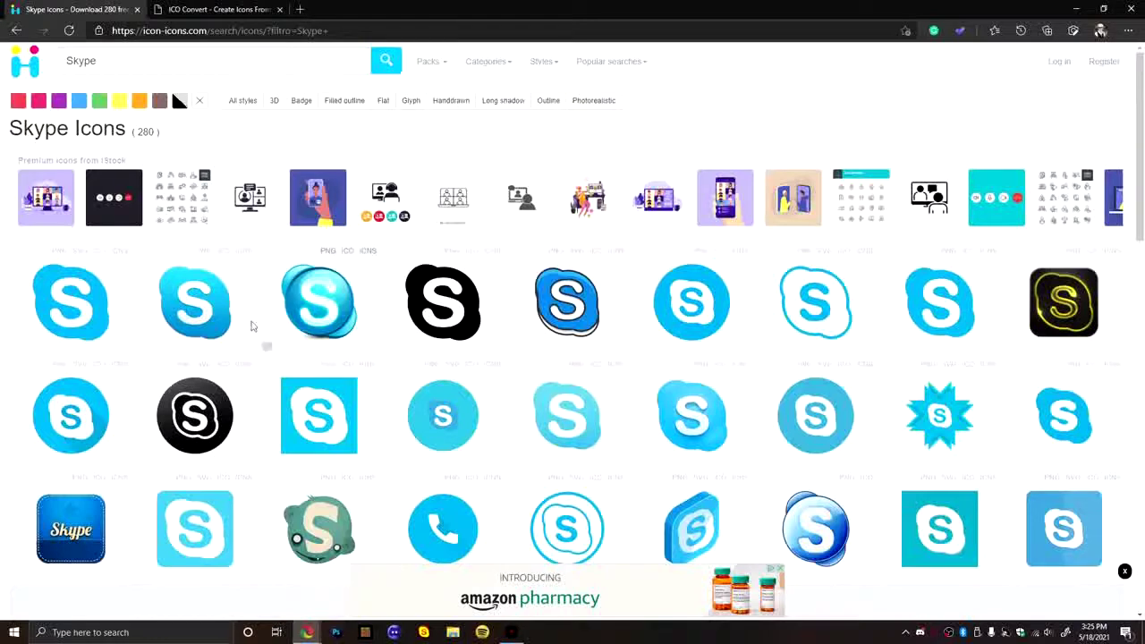
pyautogui.click(341, 305)
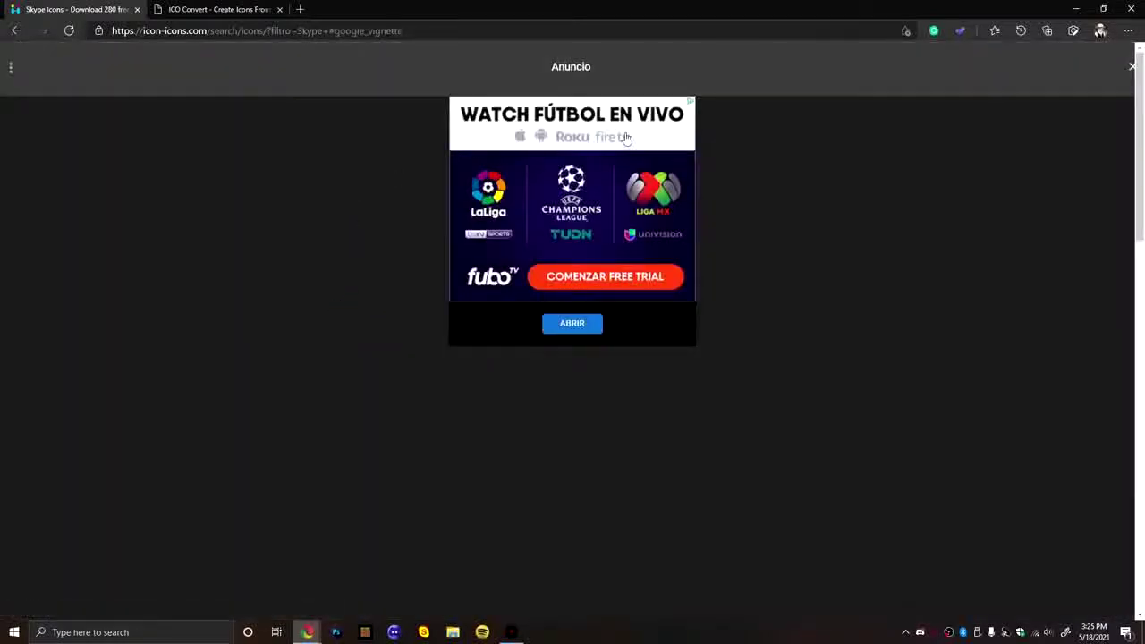
pyautogui.click(1132, 67)
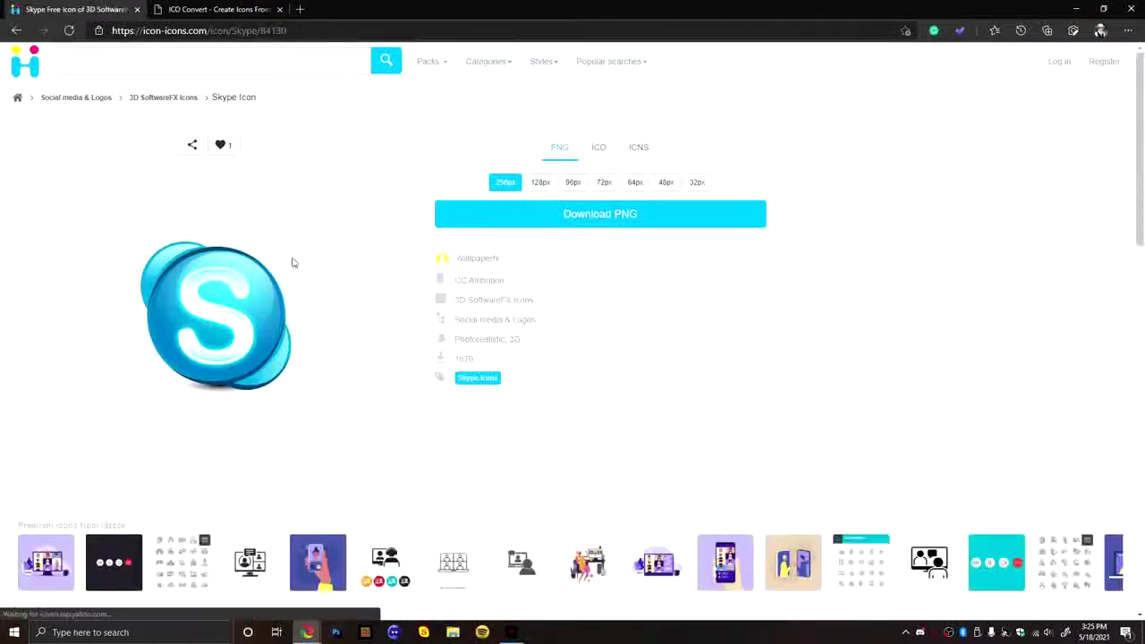
# Go to the home page of icon-icons.com.
pyautogui.click(265, 33)
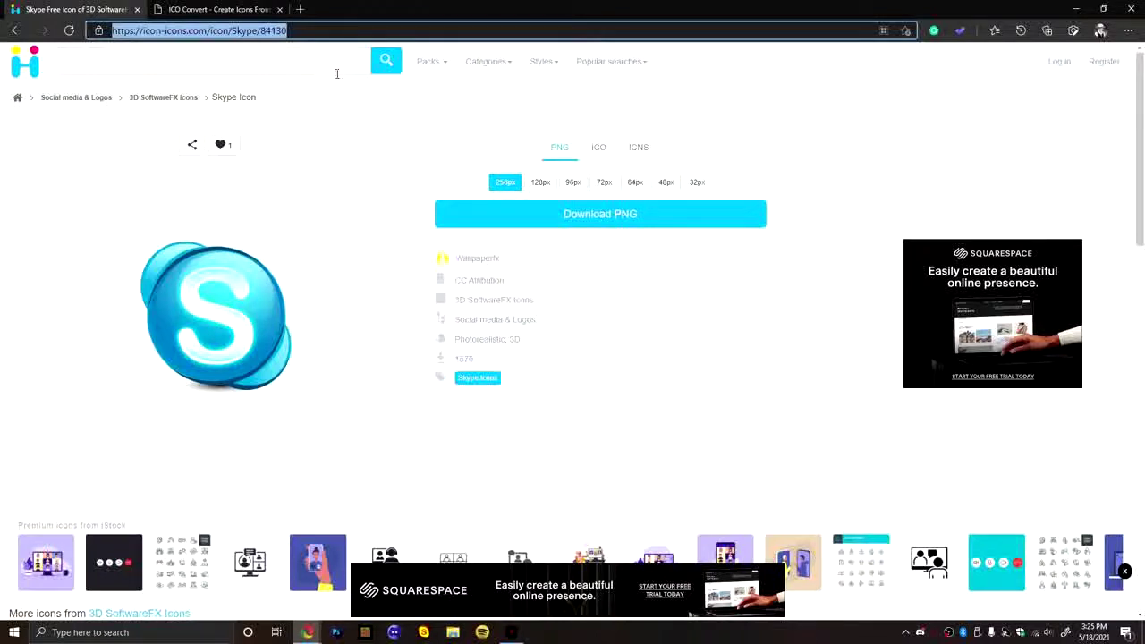
pyautogui.click(17, 97)
pyautogui.hotkey('ctrl', 'Tab')
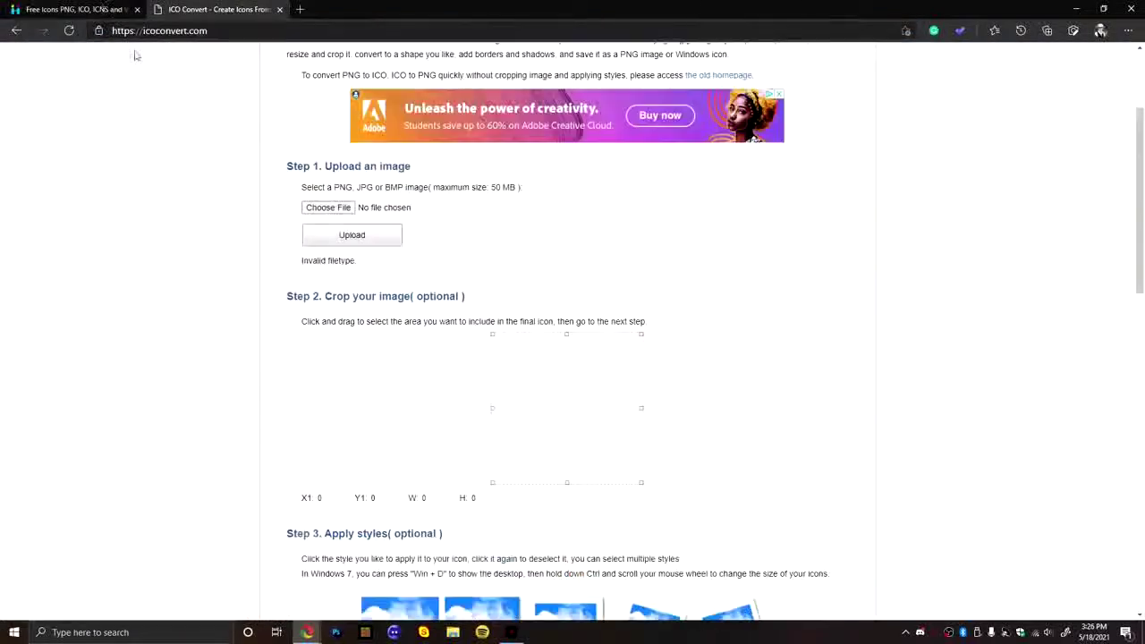
pyautogui.hotkey('ctrl', 'Tab')
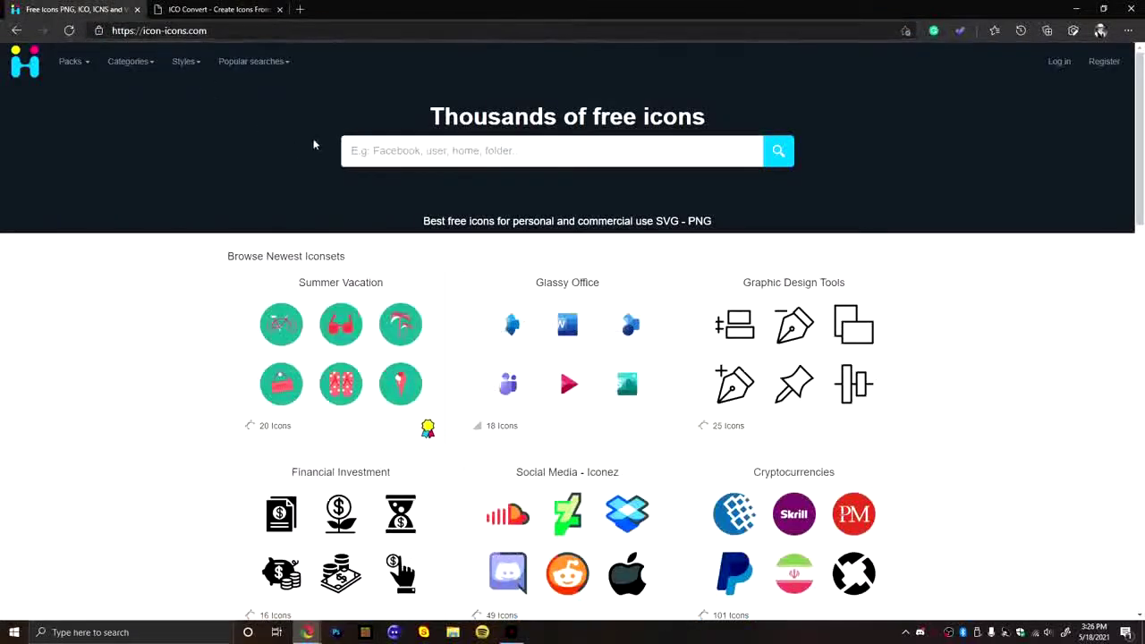
# Return to icoconvert.com and look over its upload, crop, style and icon format sections.
pyautogui.hotkey('ctrl', 'Tab')
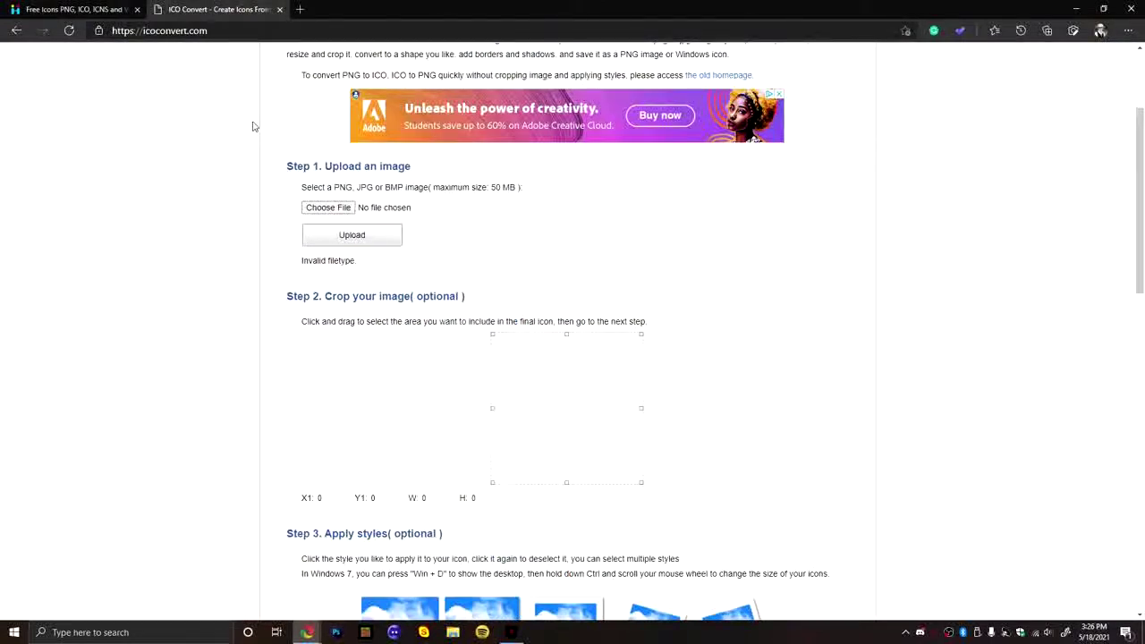
pyautogui.scroll(2, 305, 215)
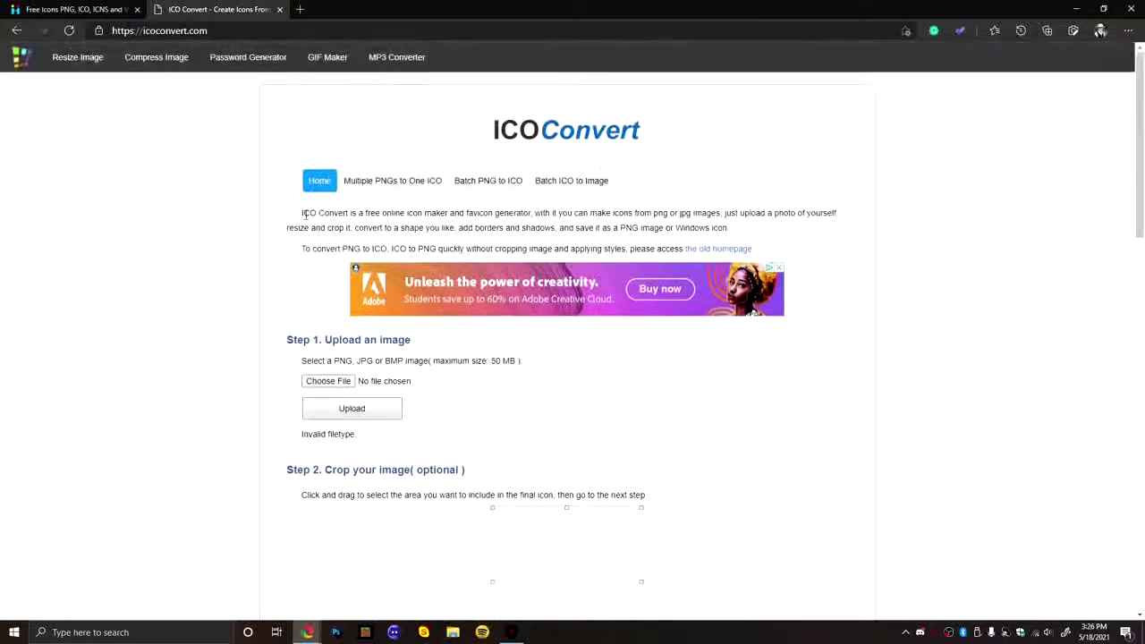
pyautogui.scroll(-3, 306, 215)
pyautogui.scroll(-4, 305, 214)
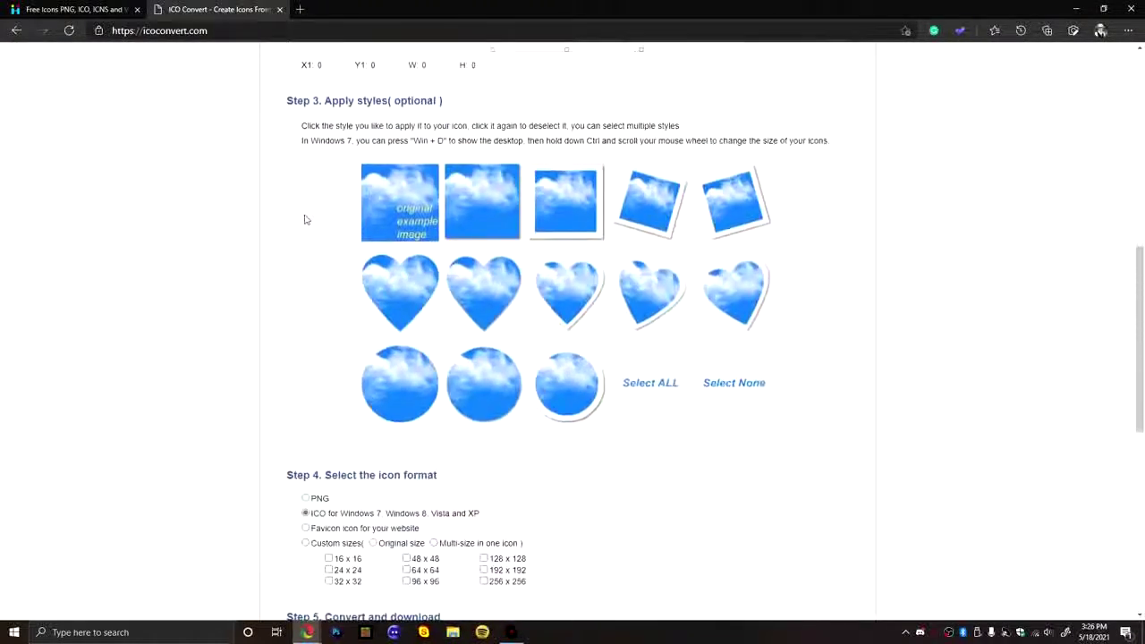